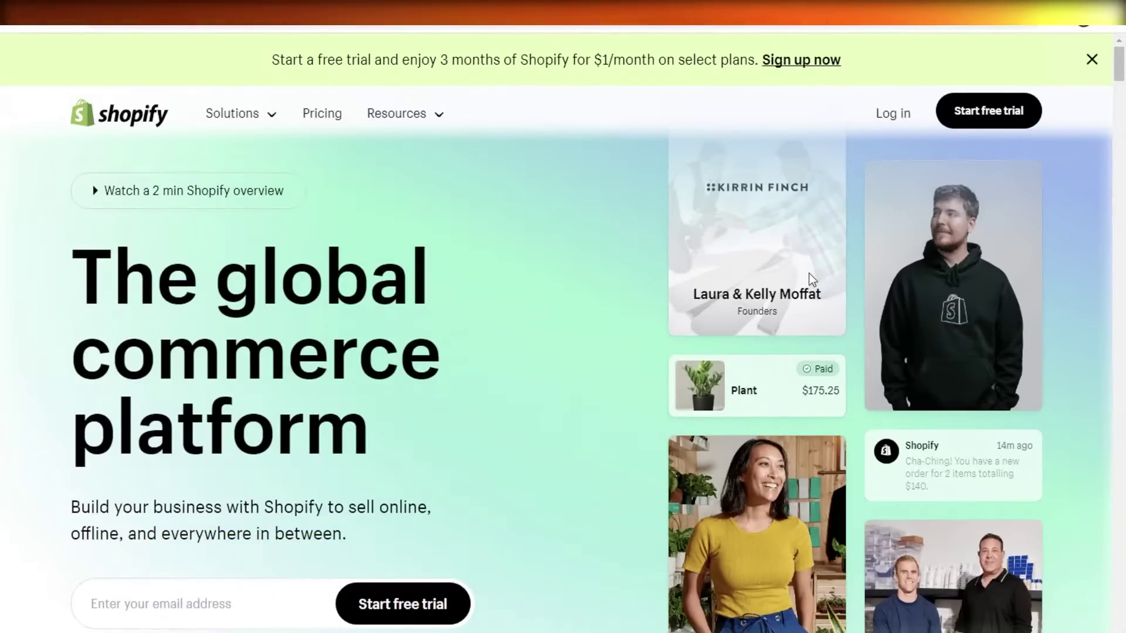
- Scroll down and back up through the Shopify landing page
scroll(804, 283, down, 3)
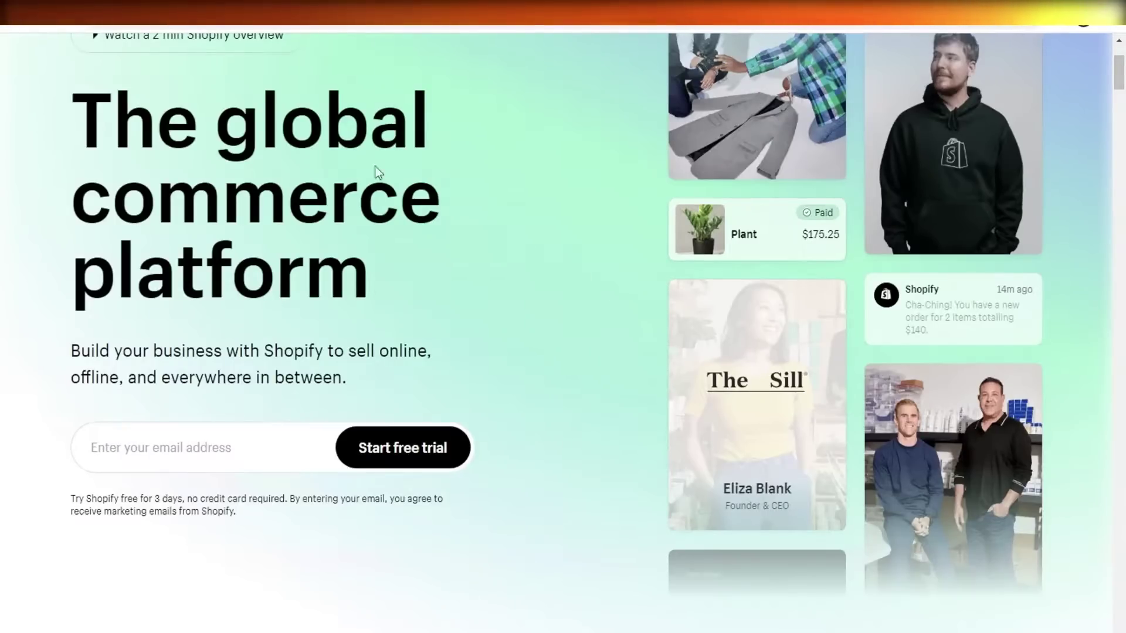
scroll(377, 171, up, 3)
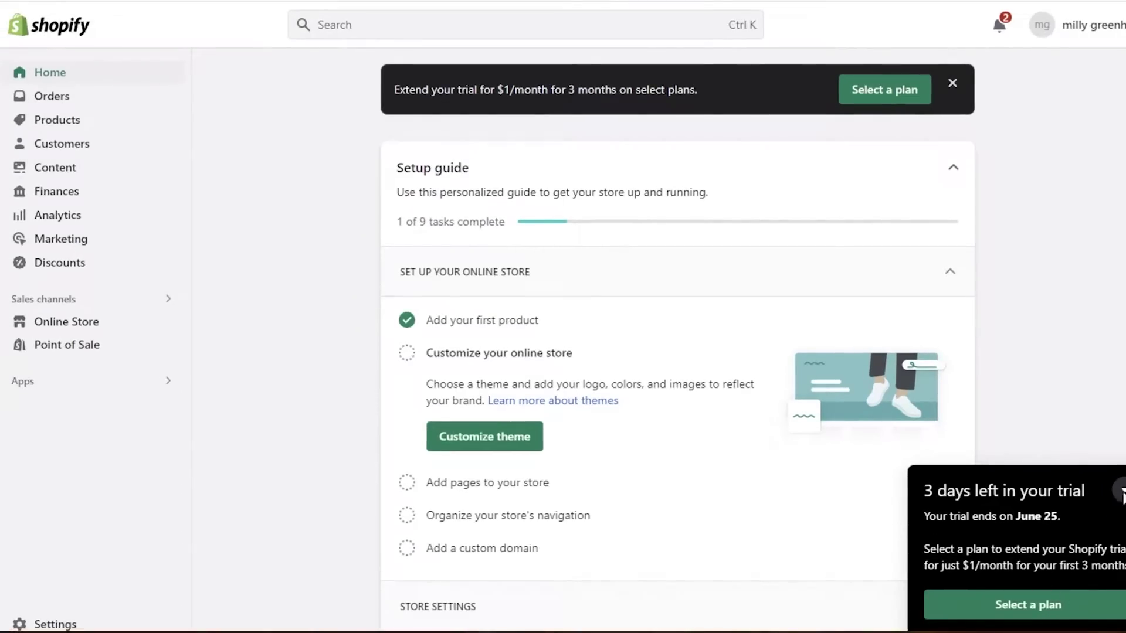
- Collapse the trial reminder and go to Settings > Shipping and delivery
click(1121, 494)
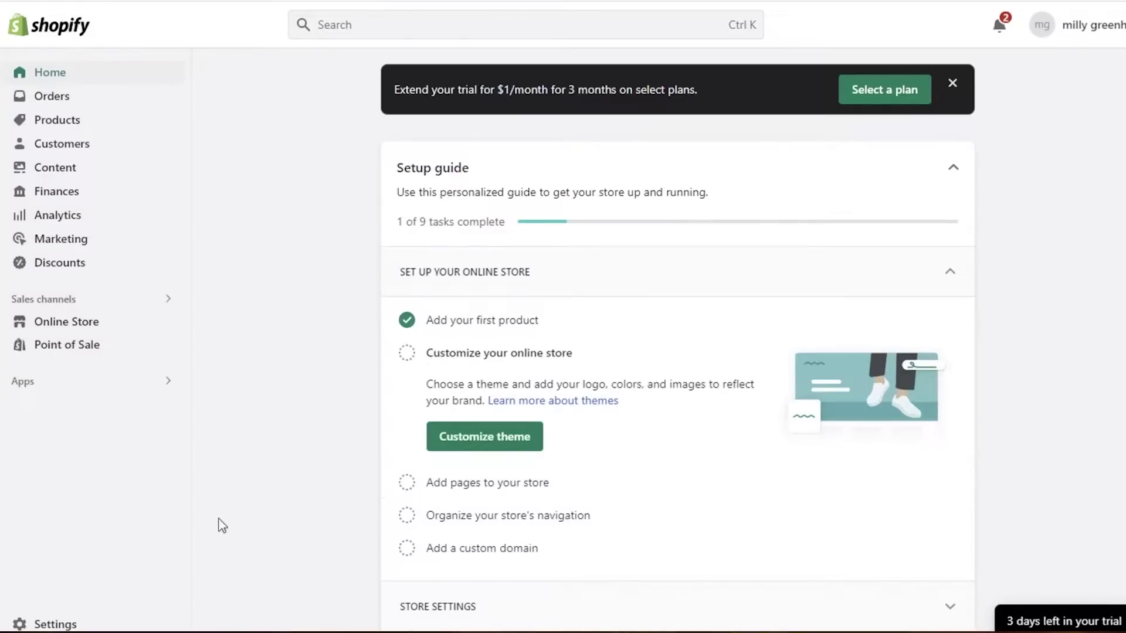
click(56, 623)
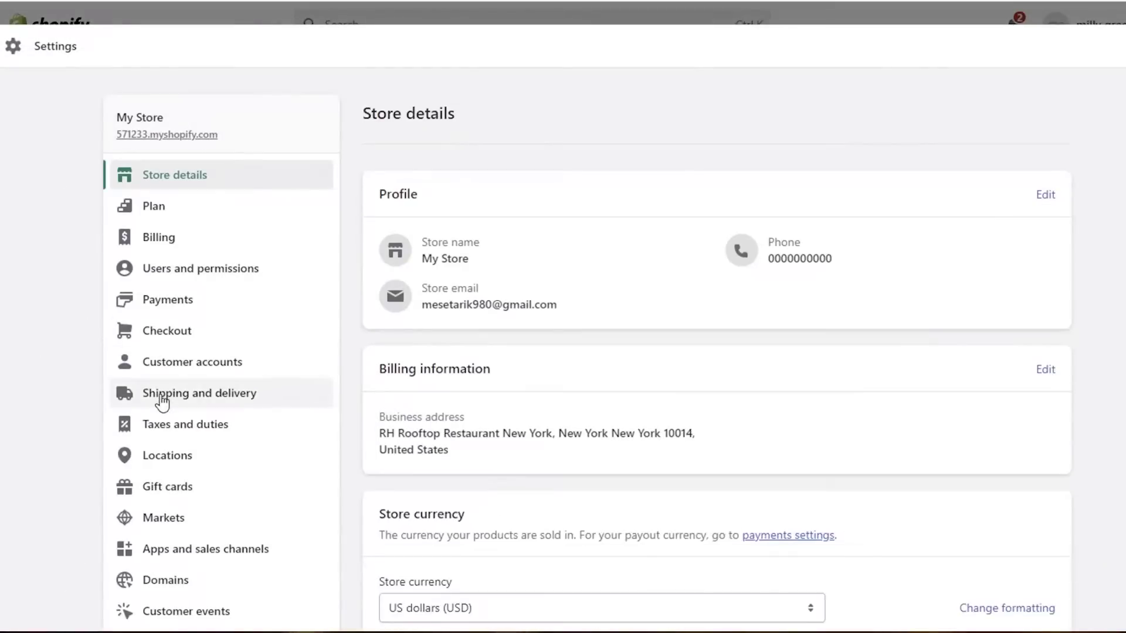
click(163, 403)
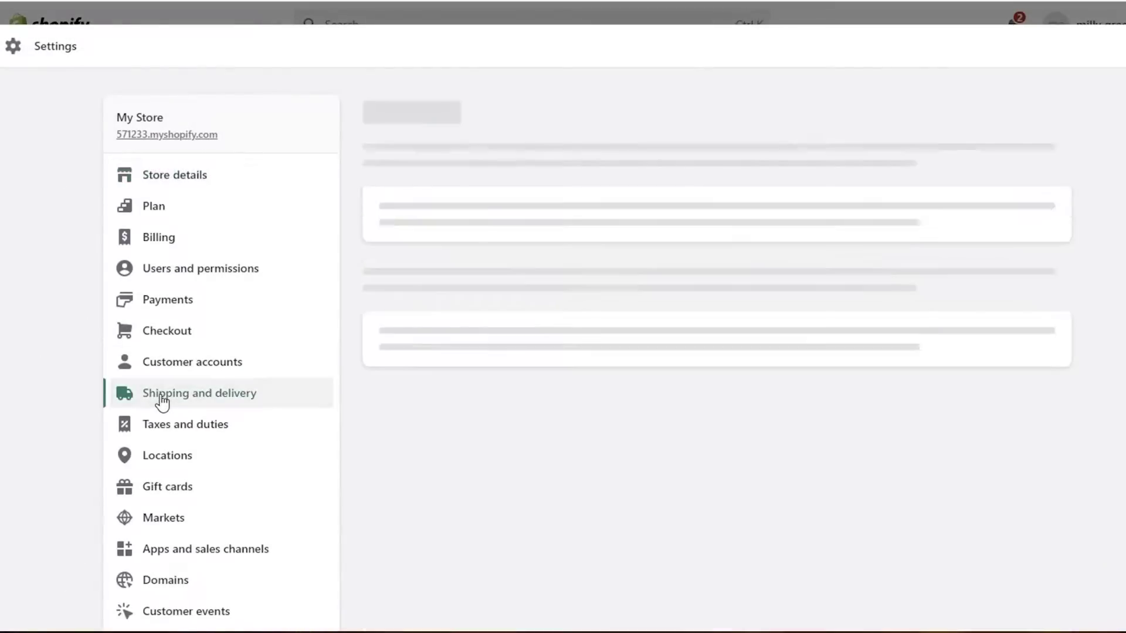
- Review Shopify Payments, PayPal and Amazon Pay cards down to Manual payment methods
click(170, 305)
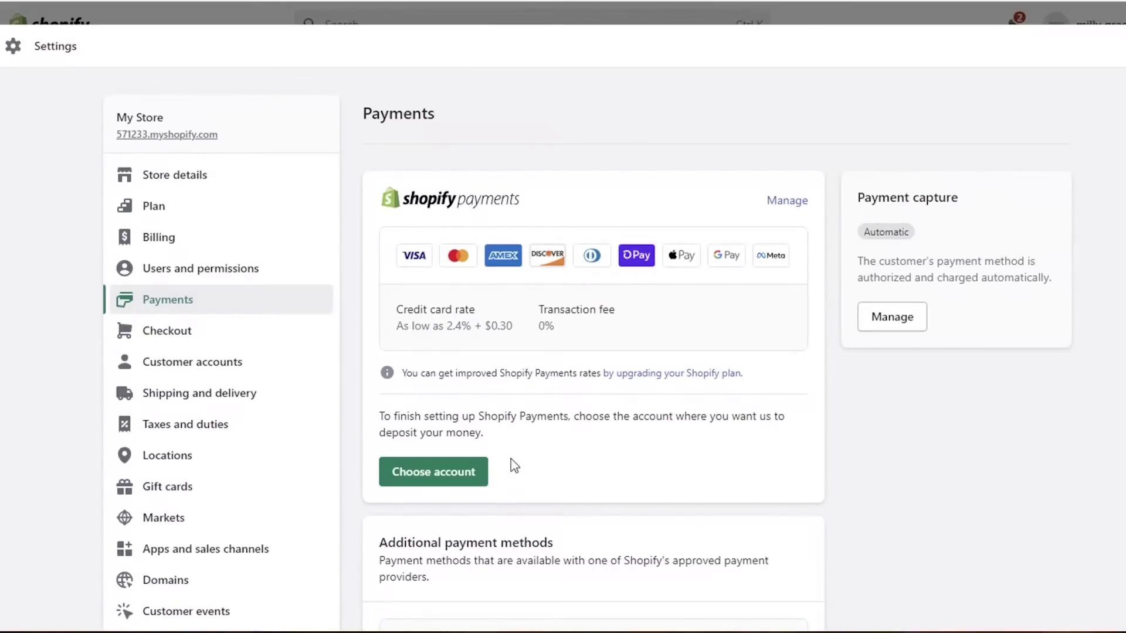
scroll(512, 466, down, 3)
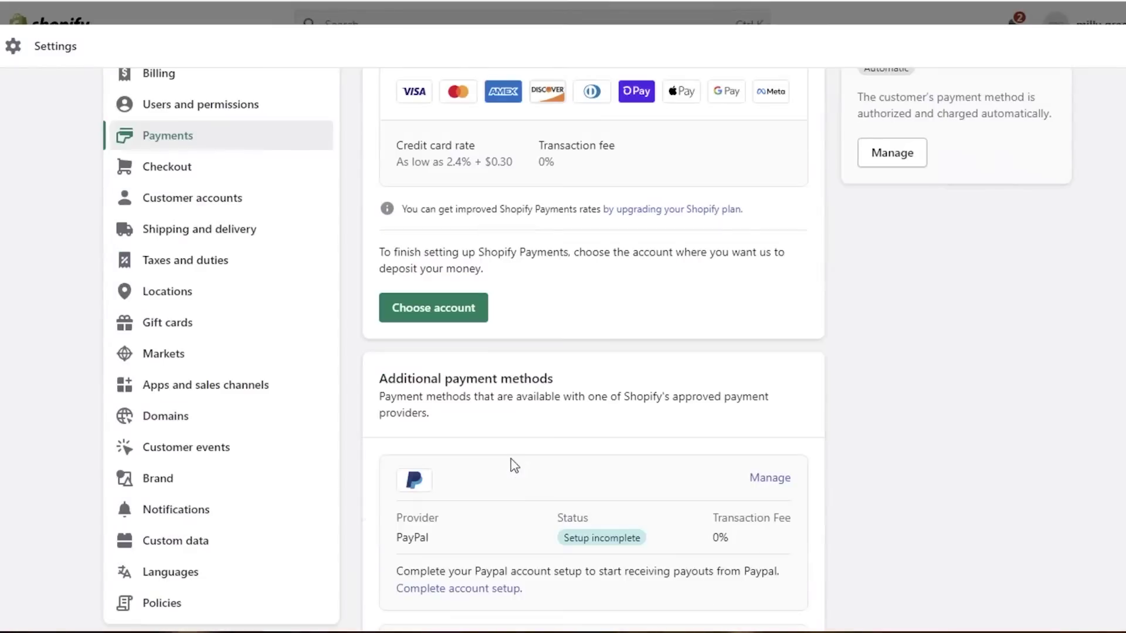
scroll(539, 437, up, 3)
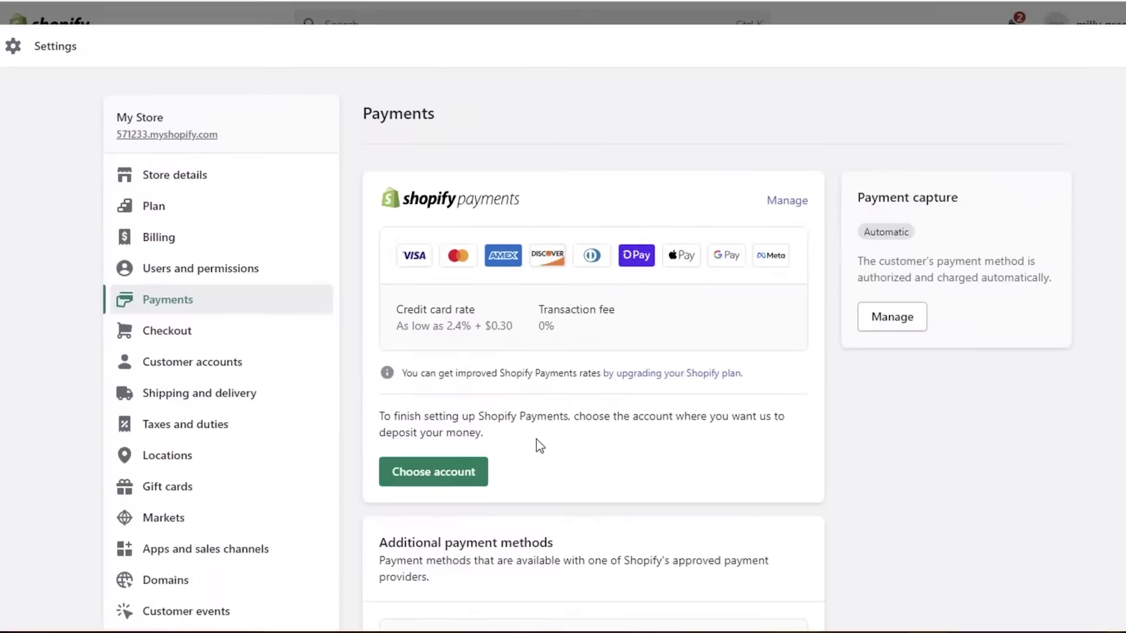
scroll(503, 393, down, 2)
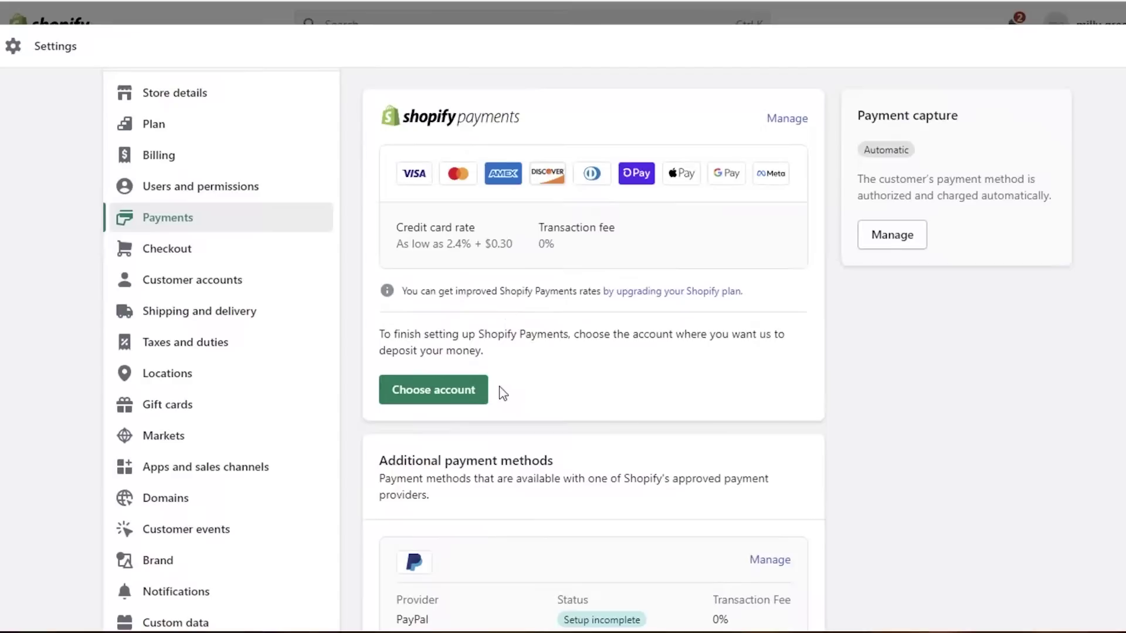
scroll(503, 393, down, 3)
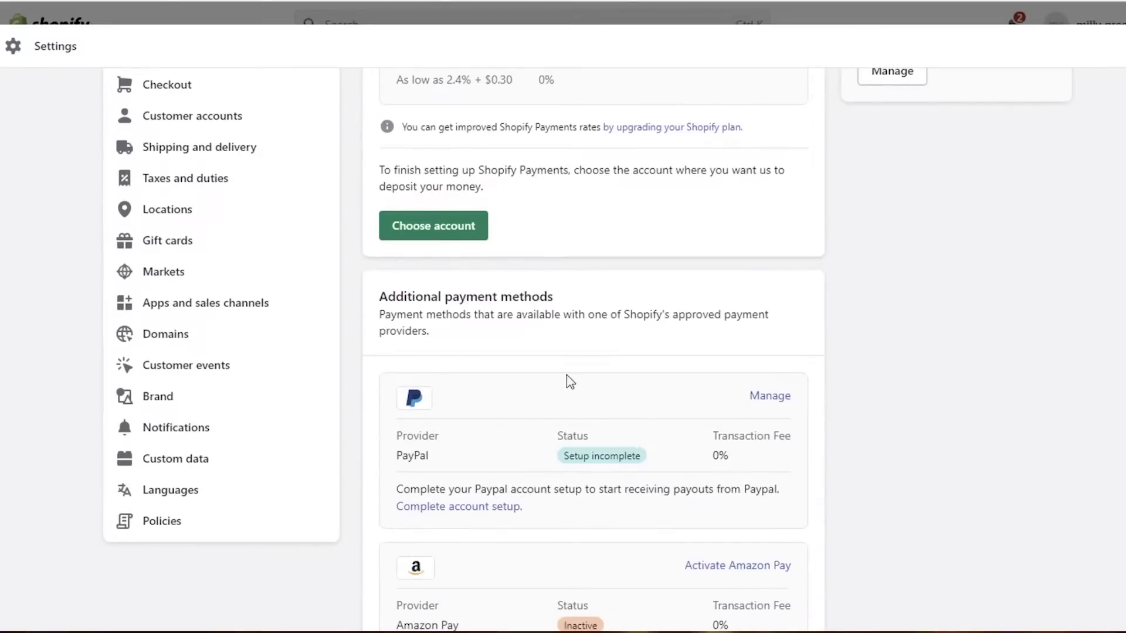
scroll(568, 381, up, 3)
scroll(567, 382, down, 6)
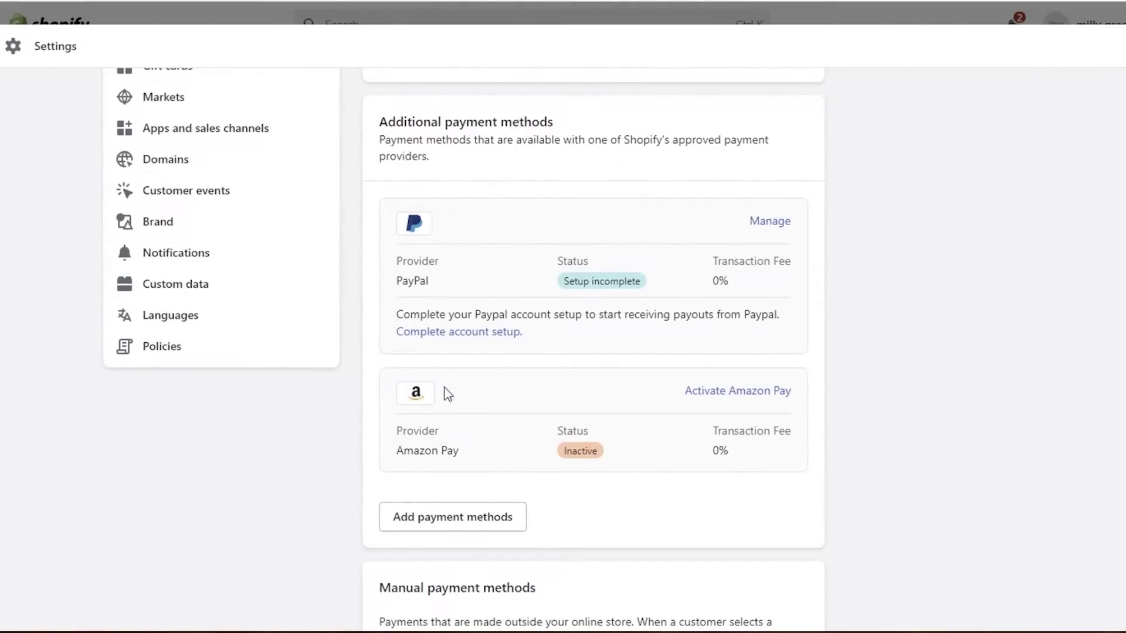
scroll(451, 405, down, 5)
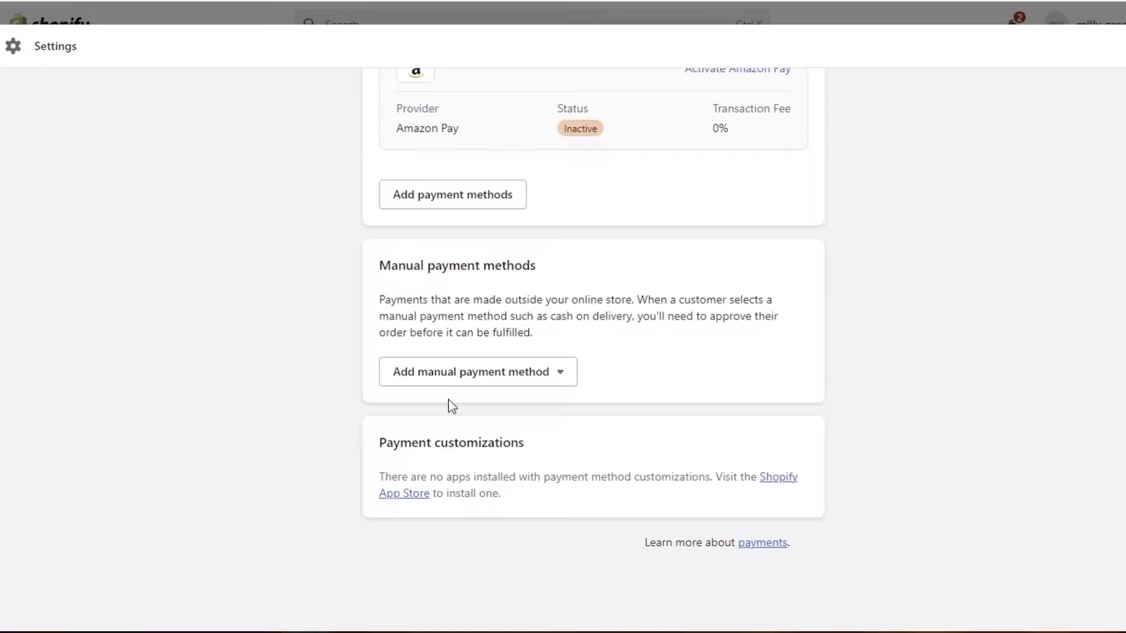
click(419, 379)
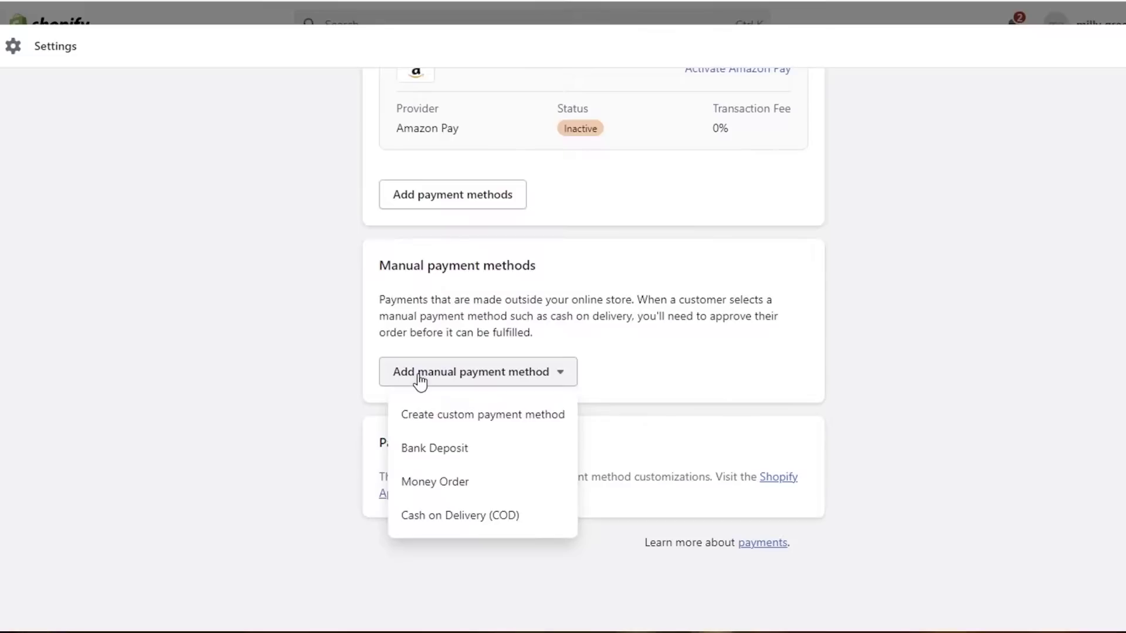
click(420, 381)
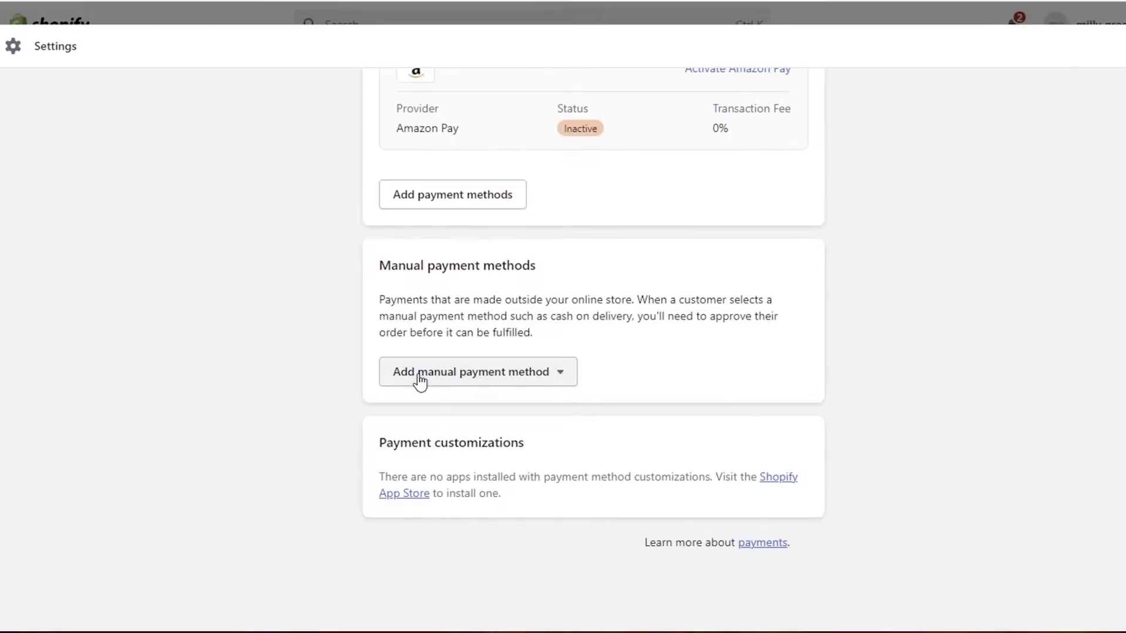
click(420, 380)
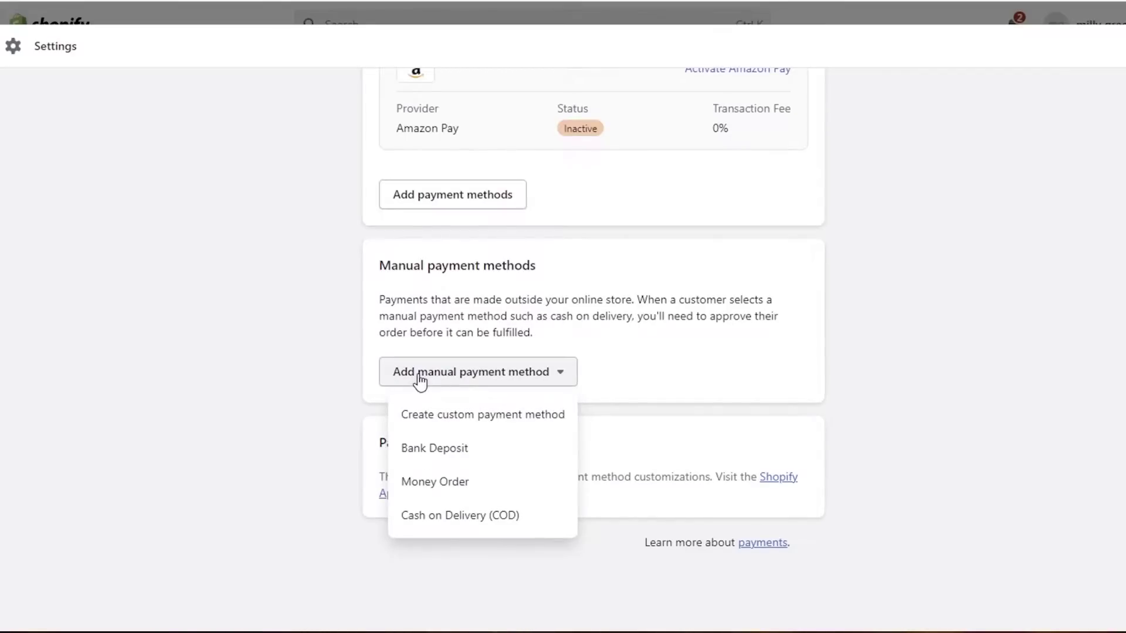
click(781, 378)
scroll(783, 379, up, 7)
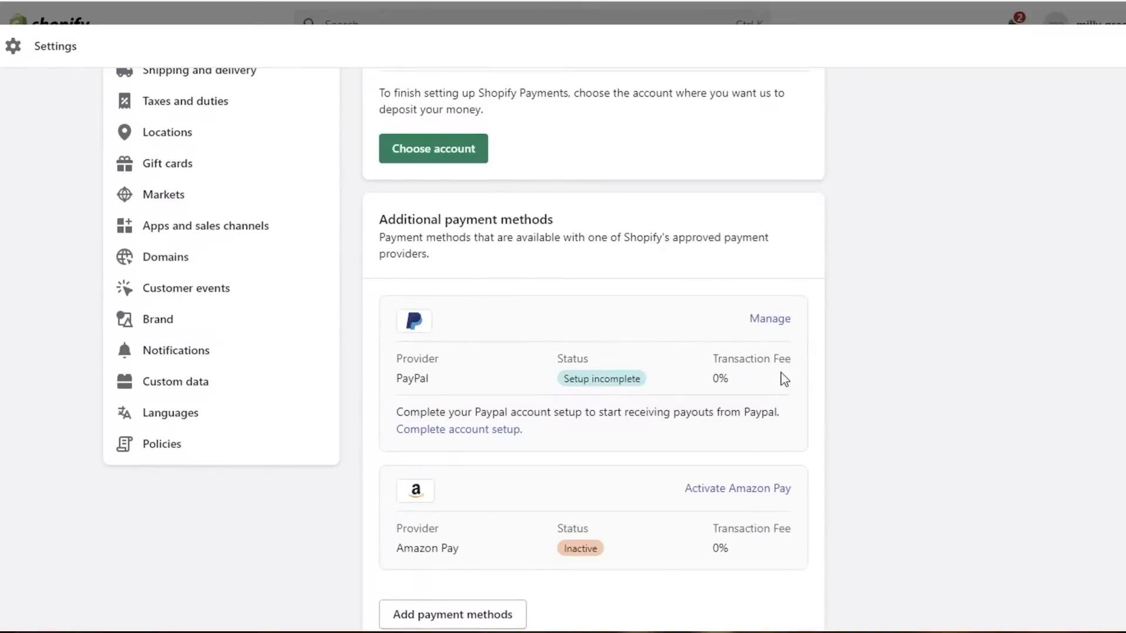
scroll(784, 379, up, 5)
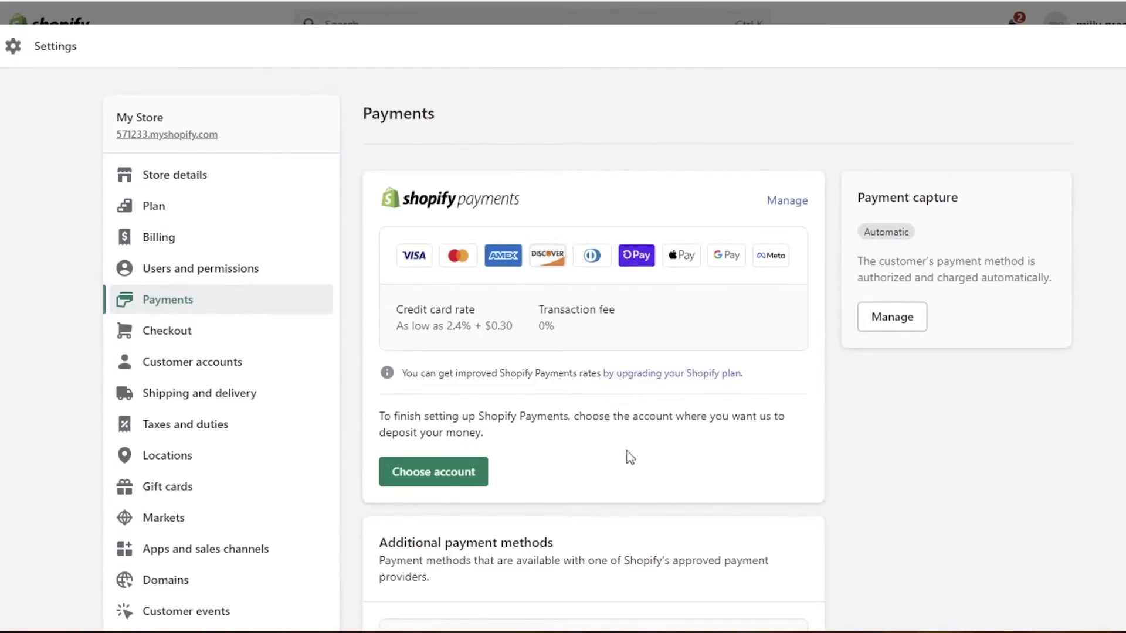
- Choose to add the Shopify Payments payout bank account information manually
click(446, 469)
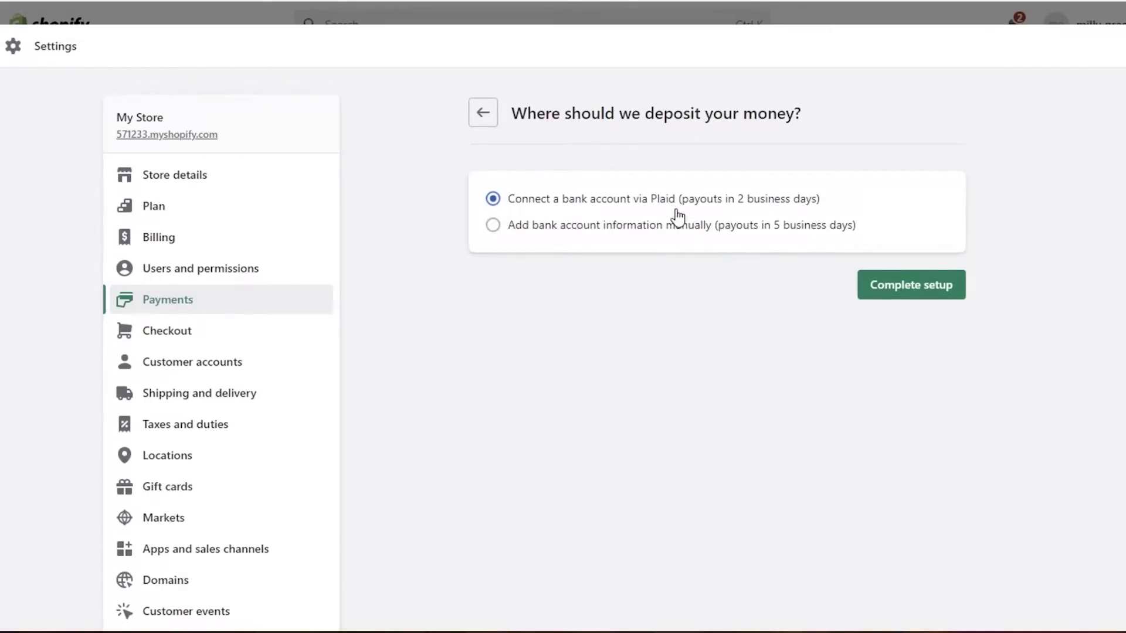
click(629, 233)
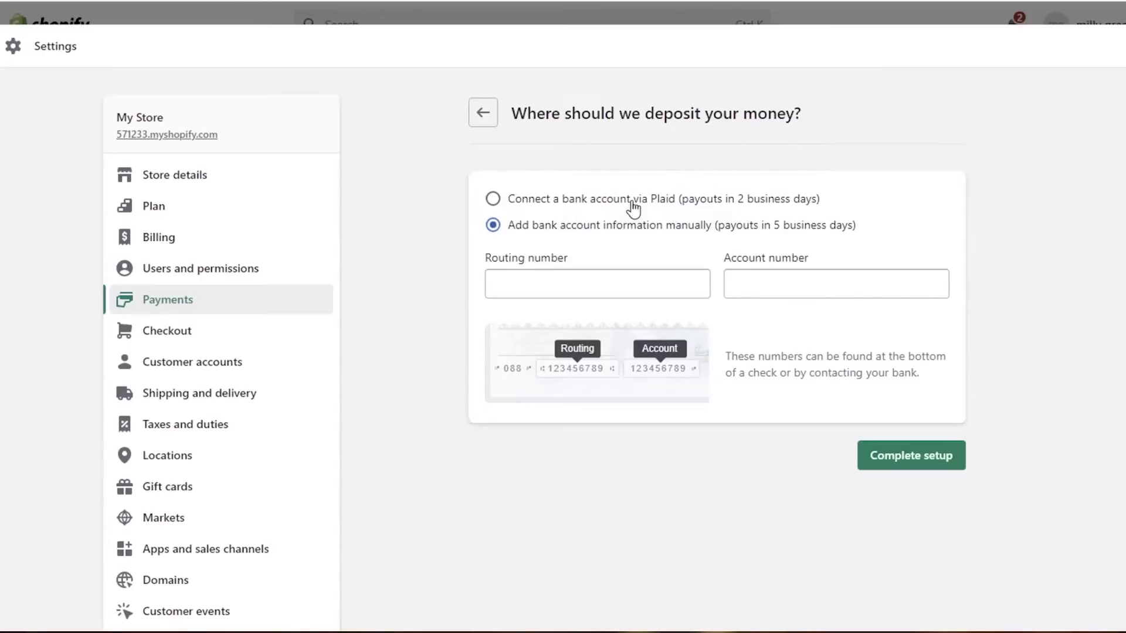
- Continue the payments account setup and collapse the unverified business information card
click(483, 112)
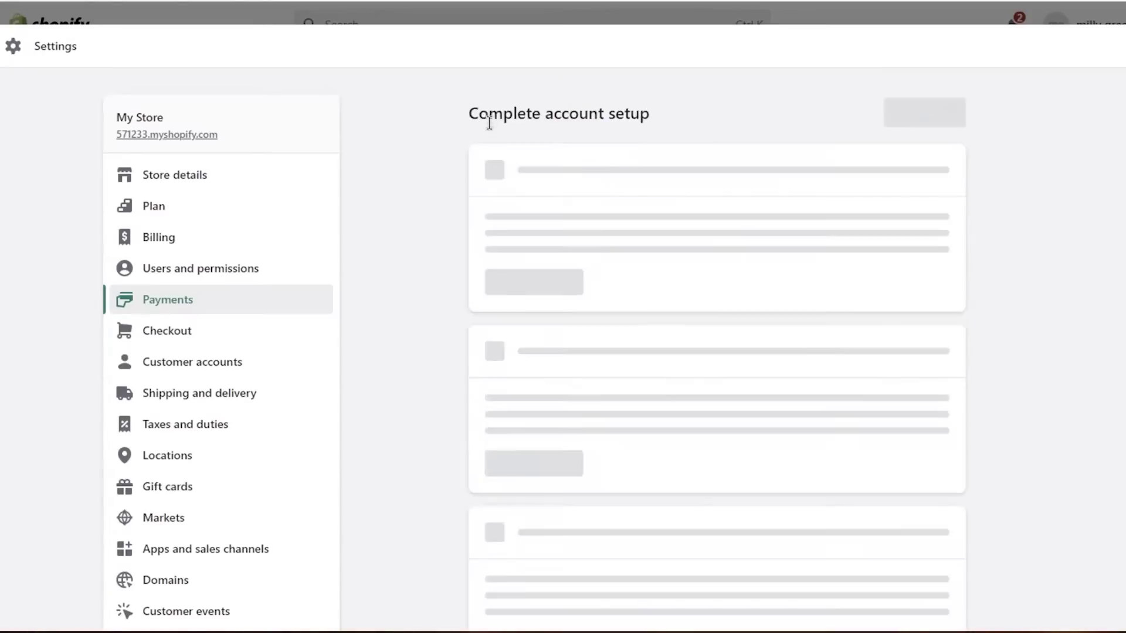
scroll(900, 196, down, 3)
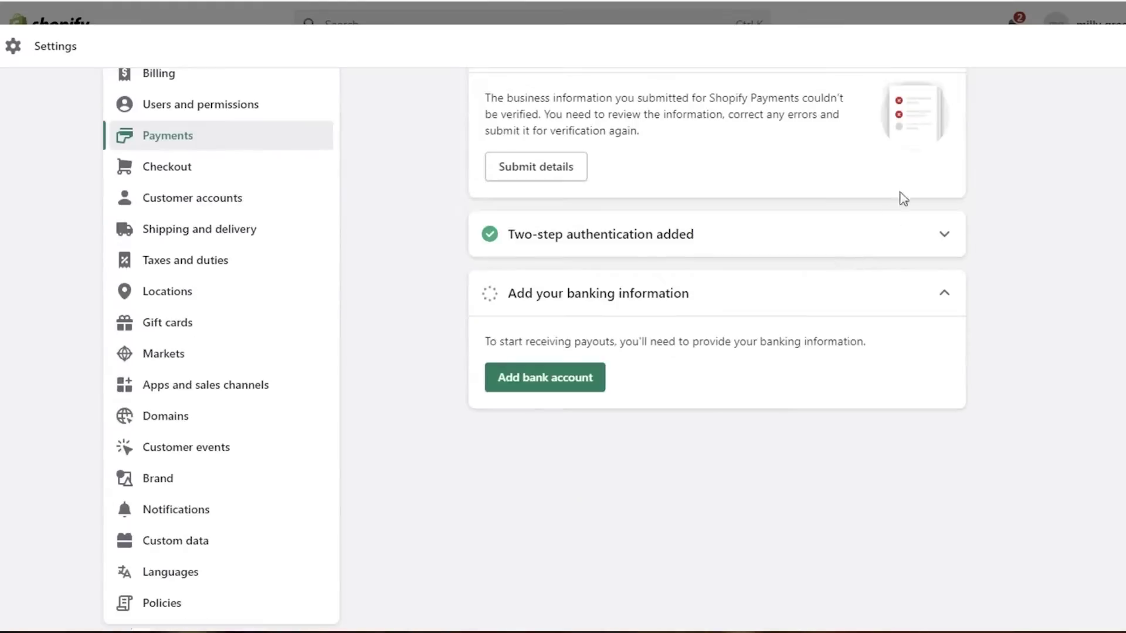
scroll(926, 203, up, 3)
click(945, 212)
- Reload Payments settings and scroll to the PayPal and Amazon Pay additional methods
scroll(824, 281, down, 3)
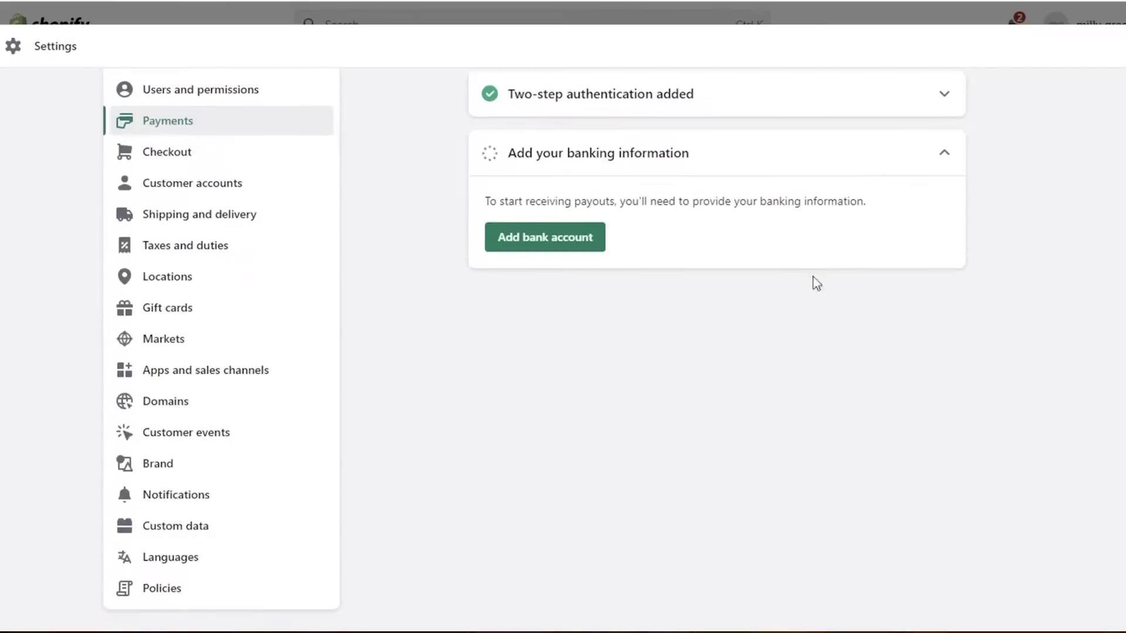
click(153, 124)
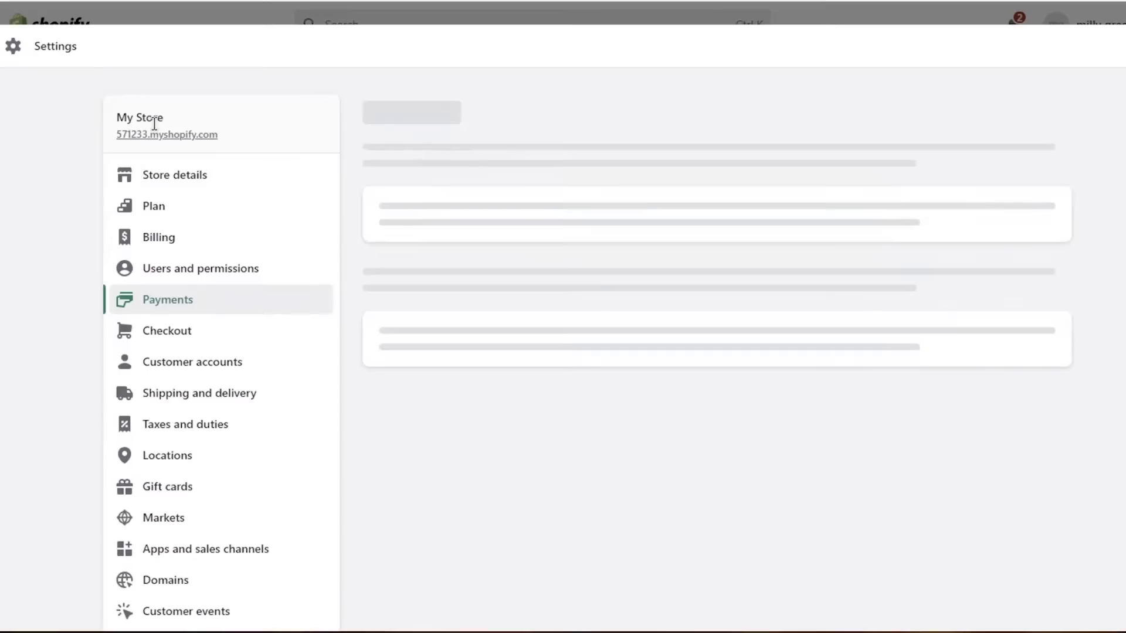
scroll(521, 266, down, 3)
scroll(522, 274, down, 3)
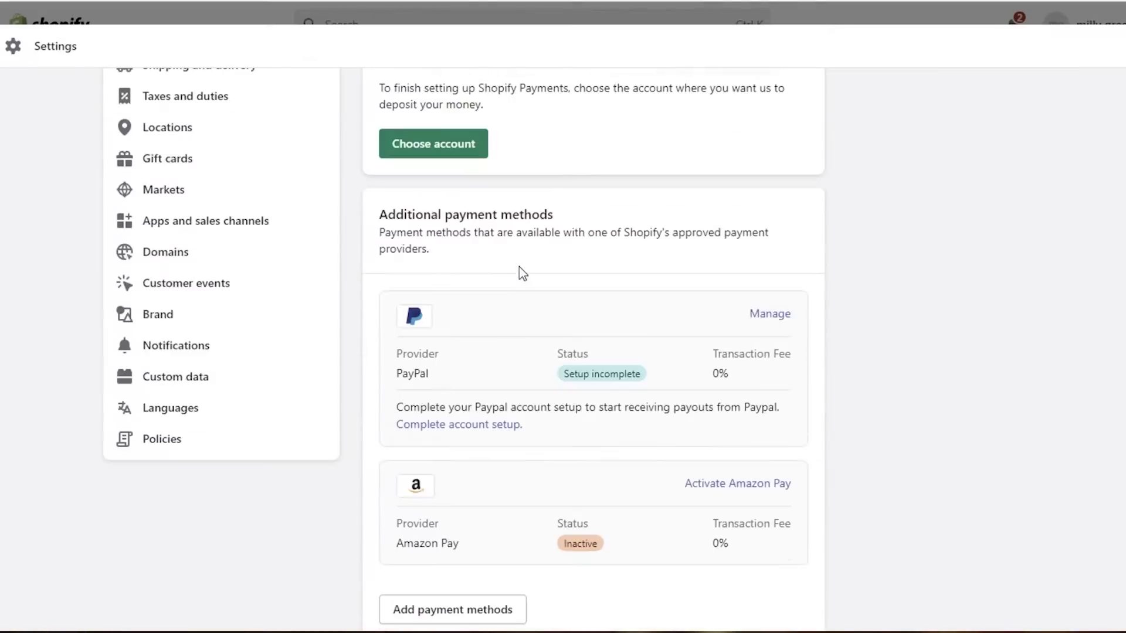
scroll(460, 276, down, 3)
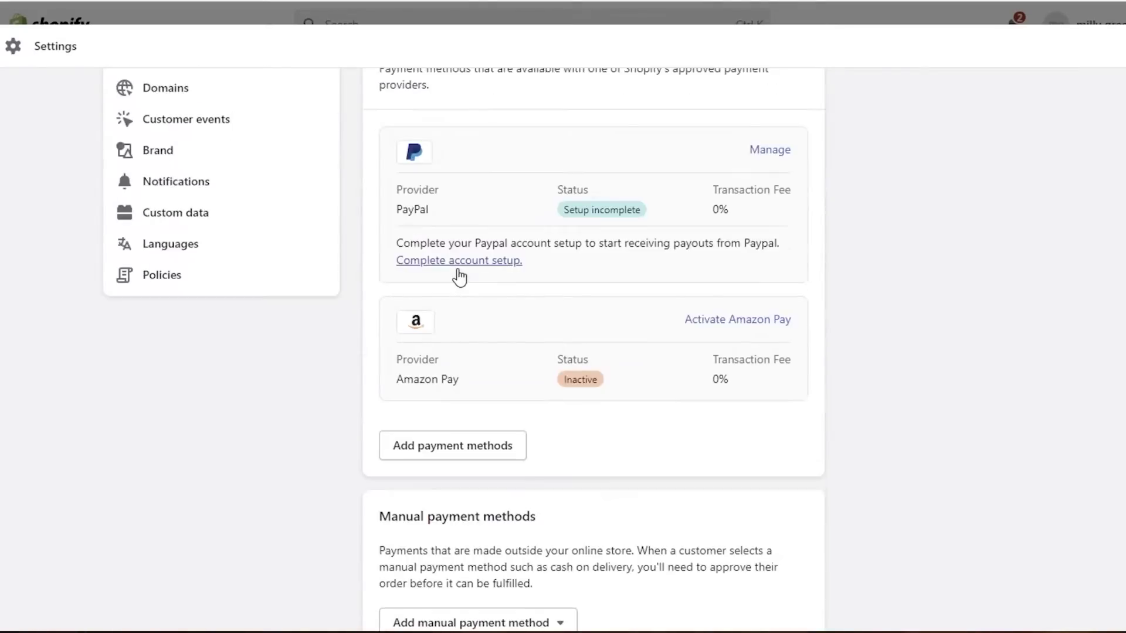
scroll(459, 275, up, 1)
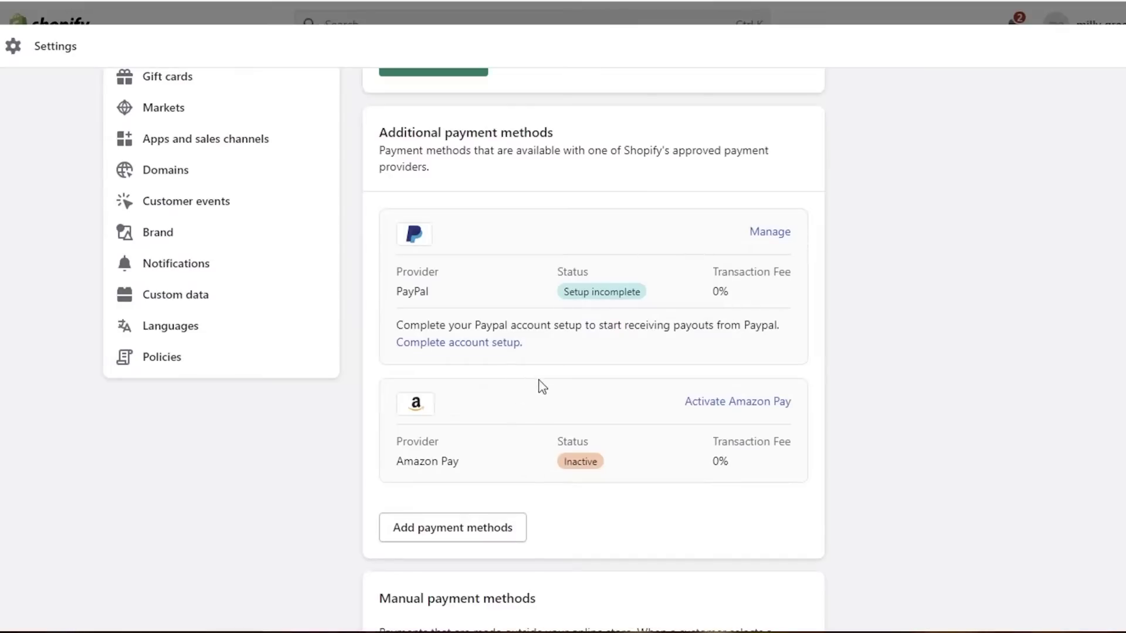
click(769, 237)
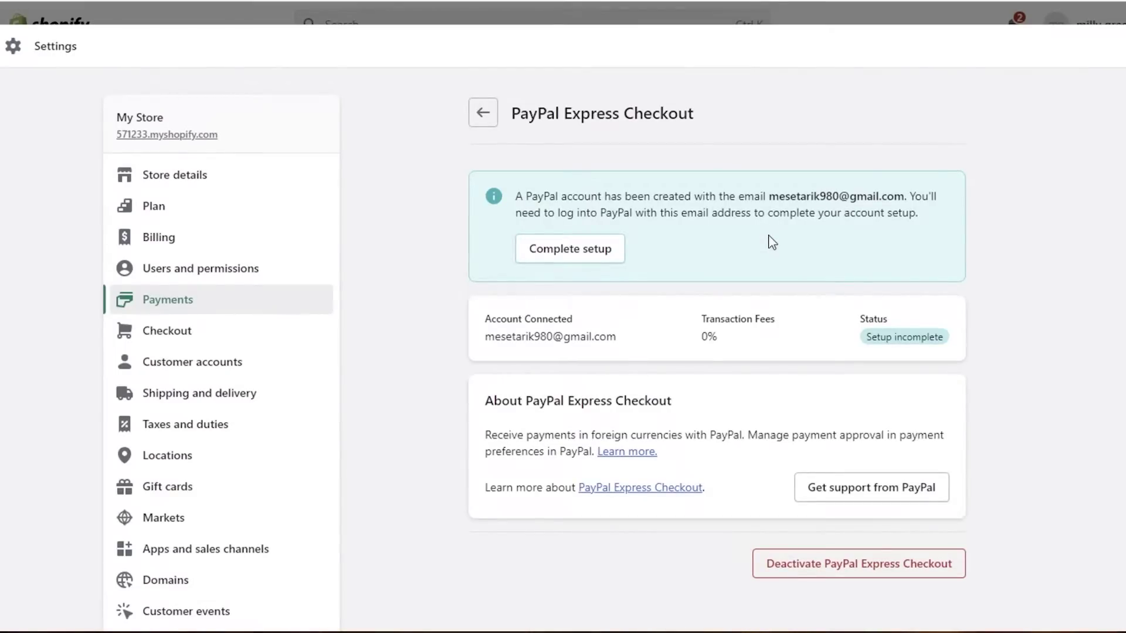
scroll(770, 241, down, 1)
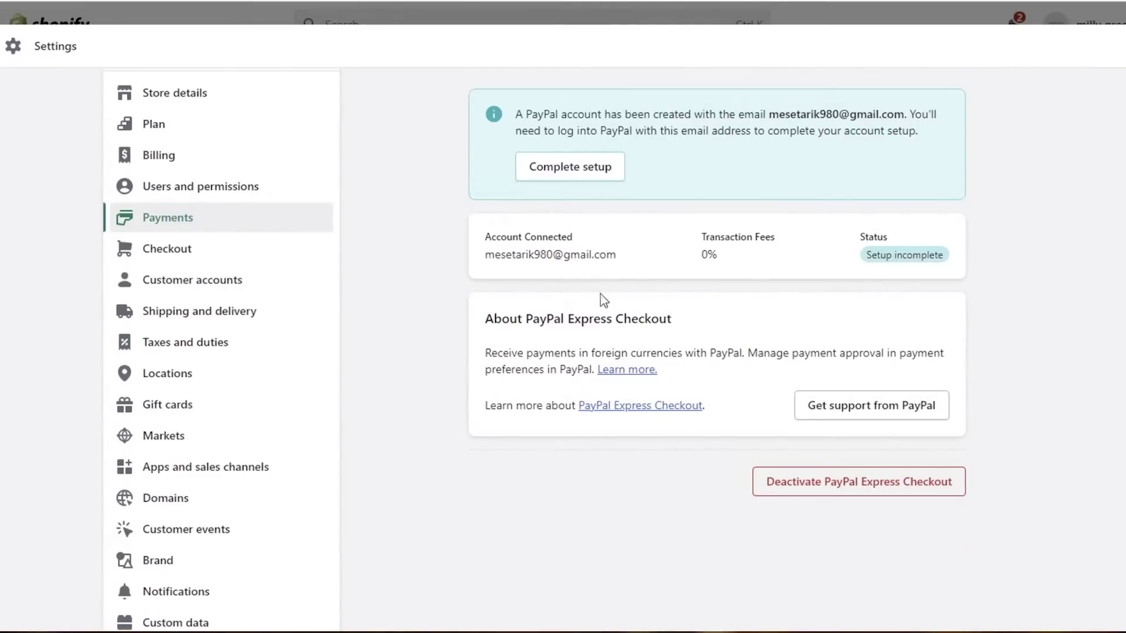
scroll(604, 304, up, 1)
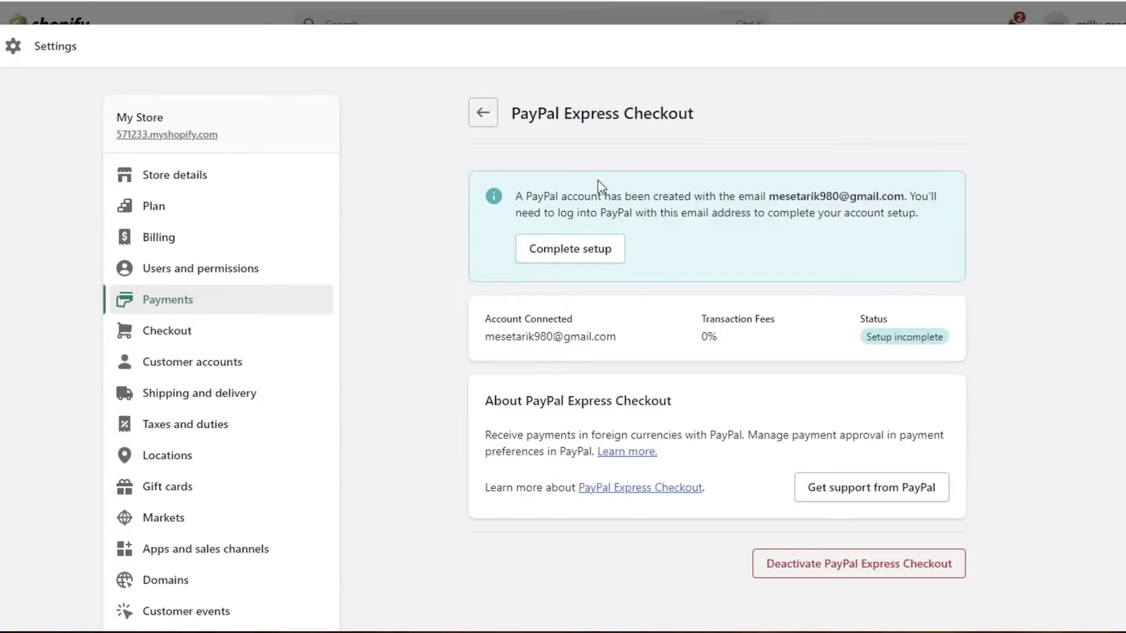
click(562, 253)
click(483, 115)
scroll(463, 299, down, 5)
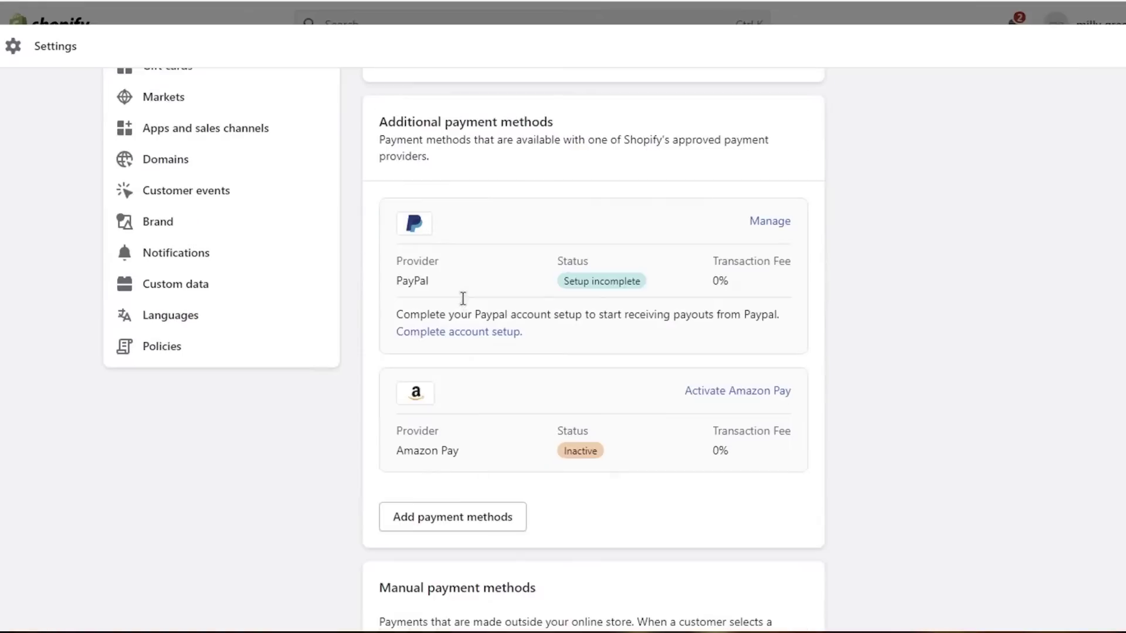
click(765, 226)
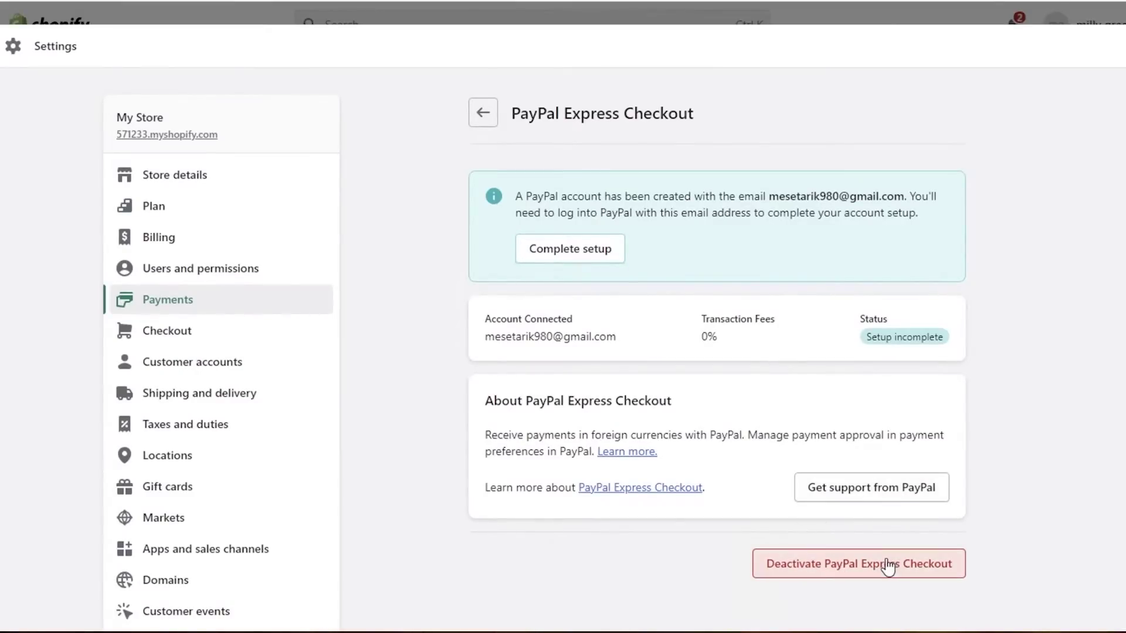
click(482, 117)
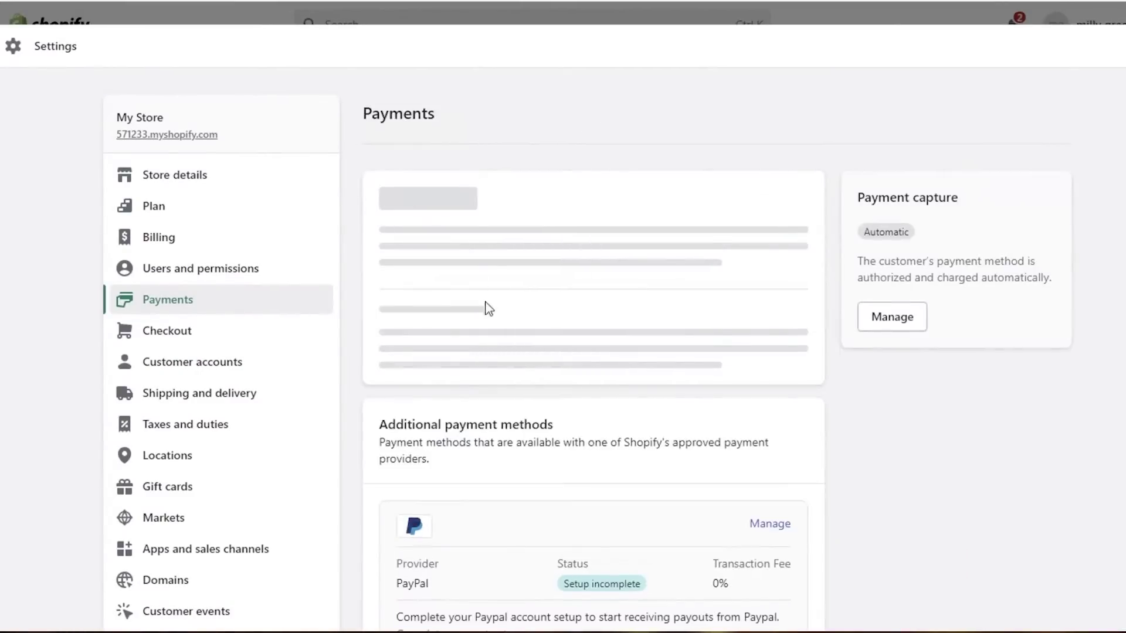
scroll(487, 308, down, 3)
scroll(491, 310, down, 8)
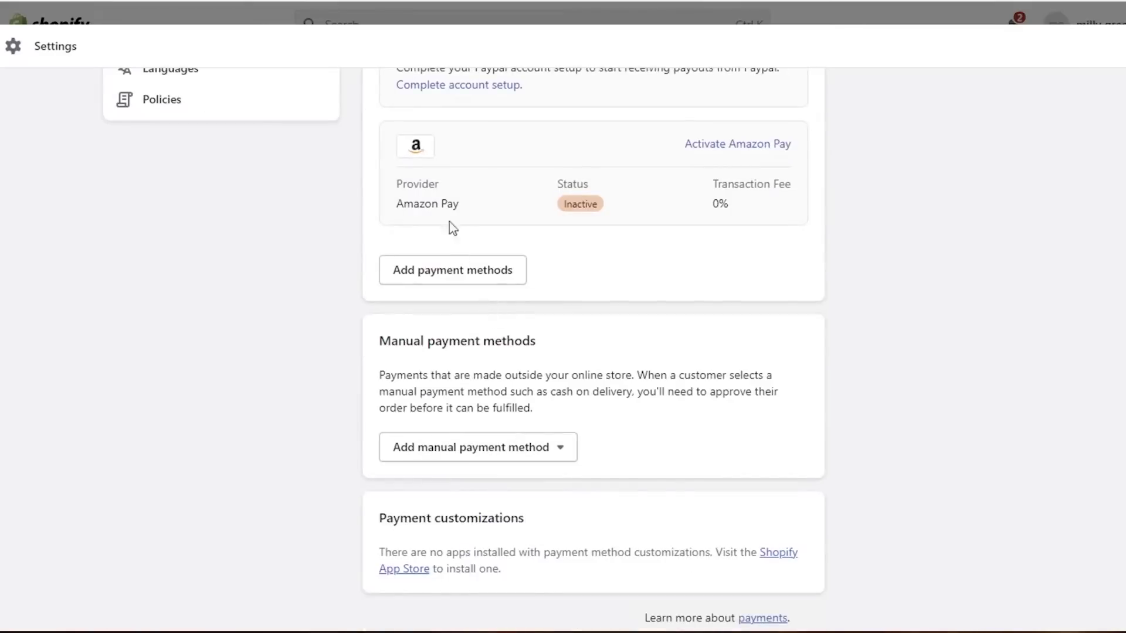
scroll(532, 180, up, 4)
scroll(641, 398, down, 1)
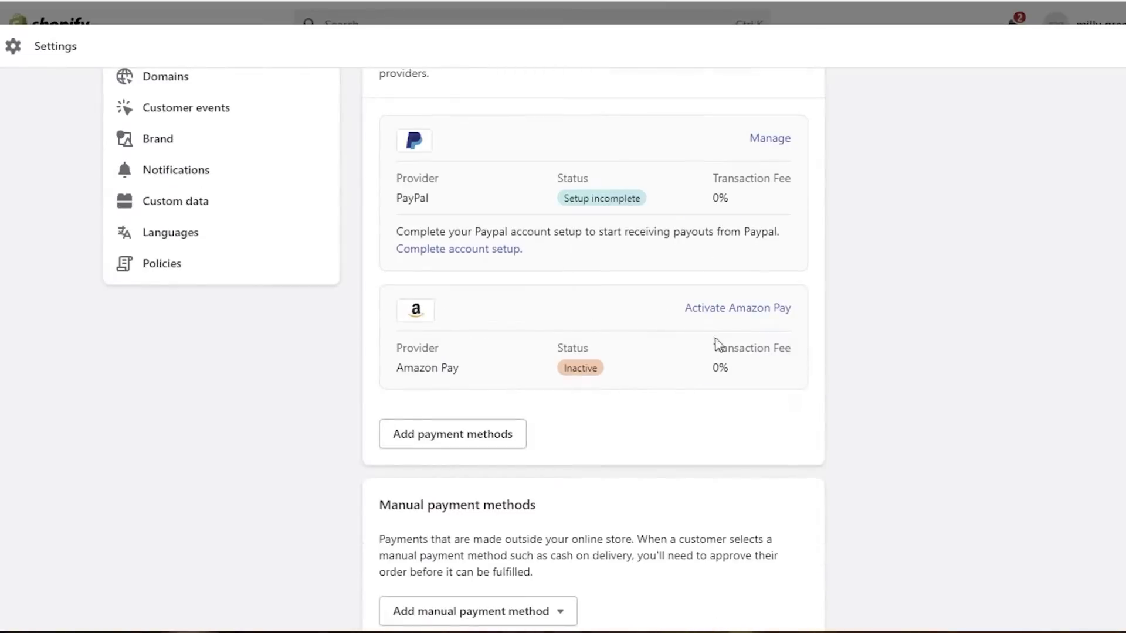
- Begin Amazon Pay registration with United States as business country, then return to Payments
click(723, 309)
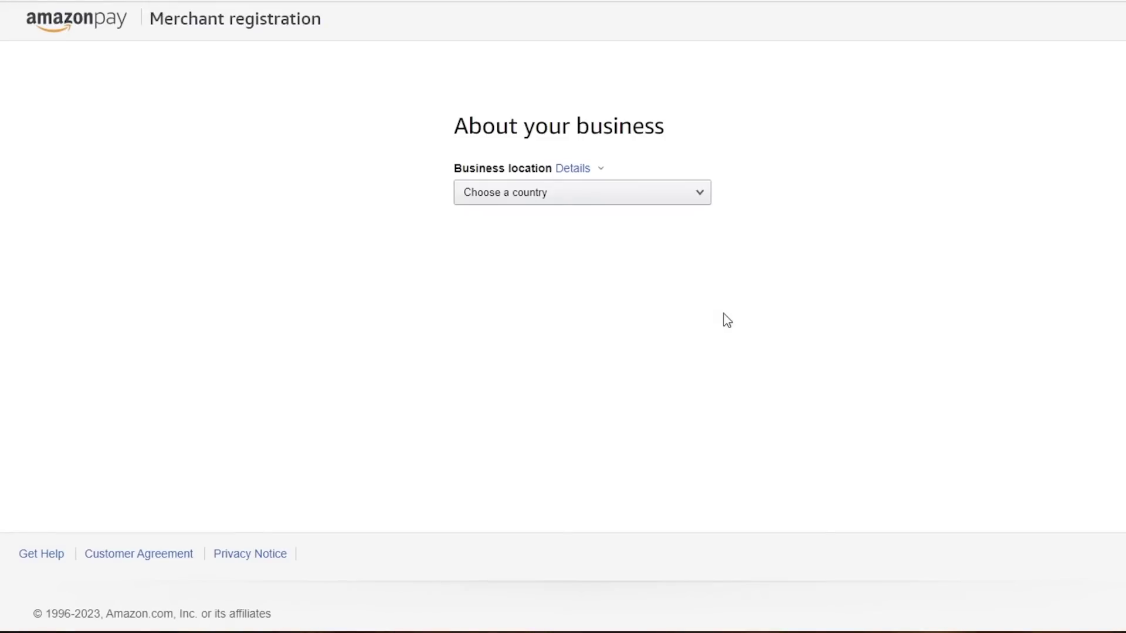
click(597, 201)
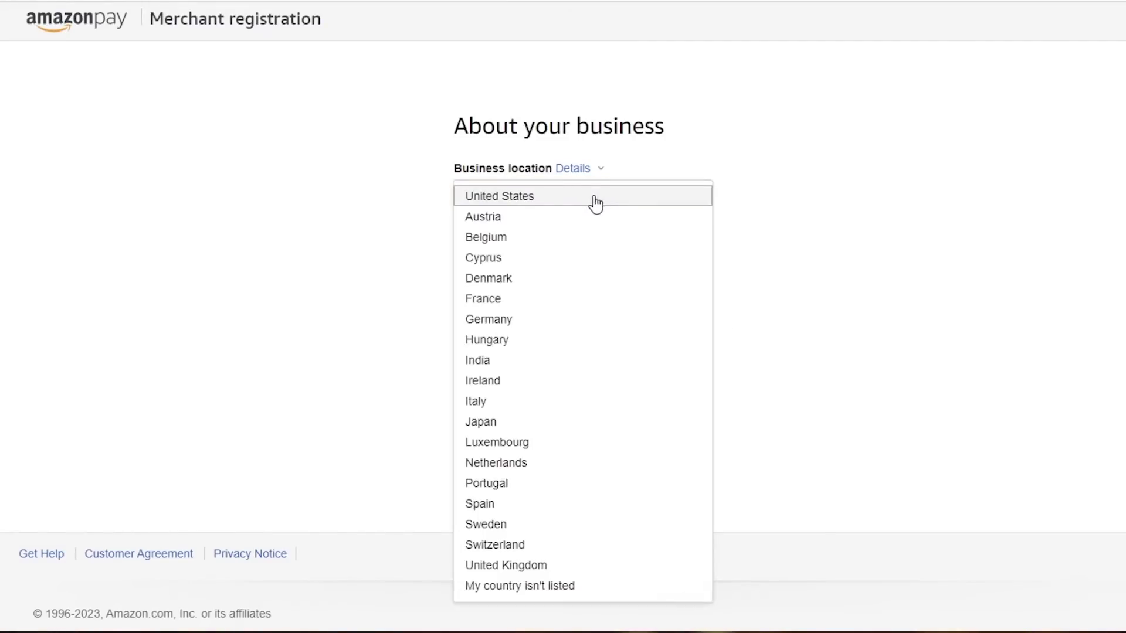
click(594, 202)
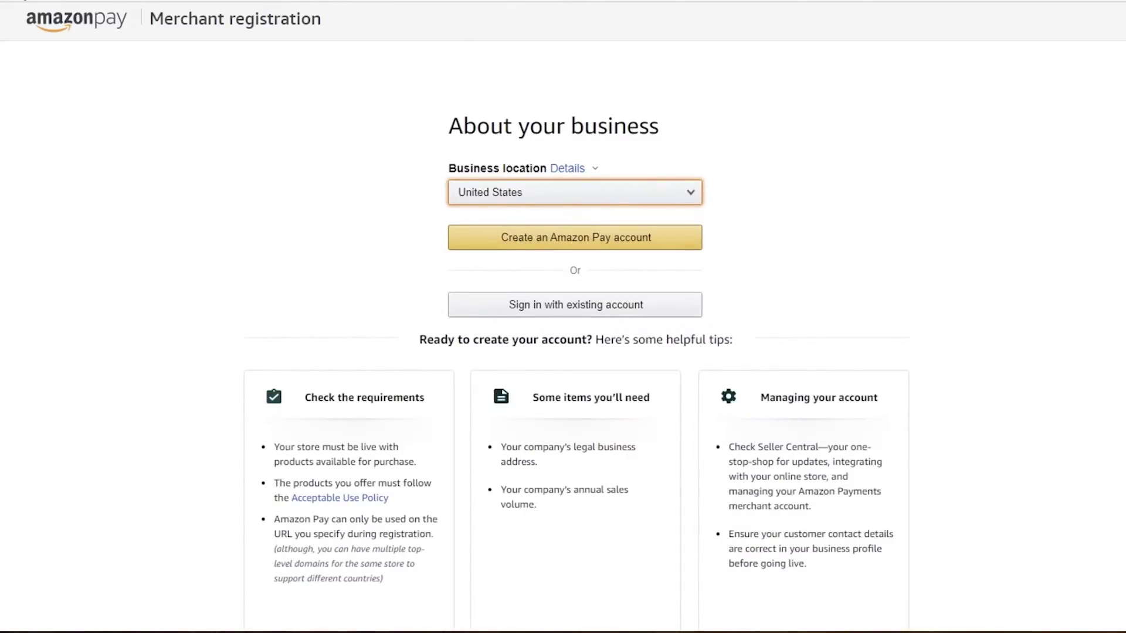
click(25, 1)
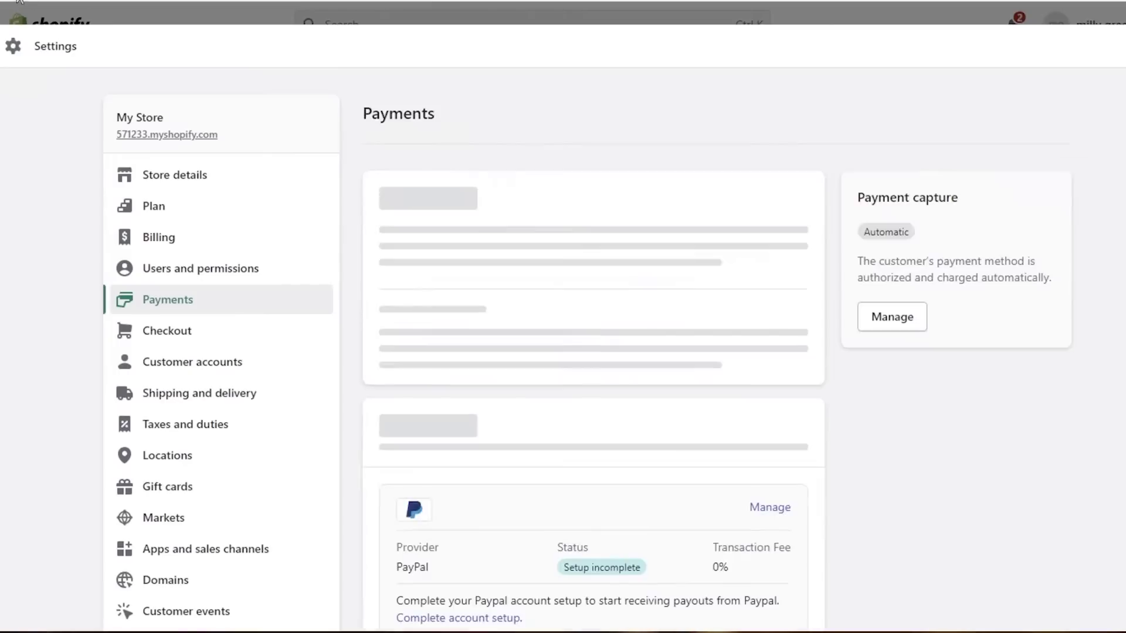
- Open Add payment methods, toggle provider search back to payment-method search, and list methods
scroll(549, 380, down, 3)
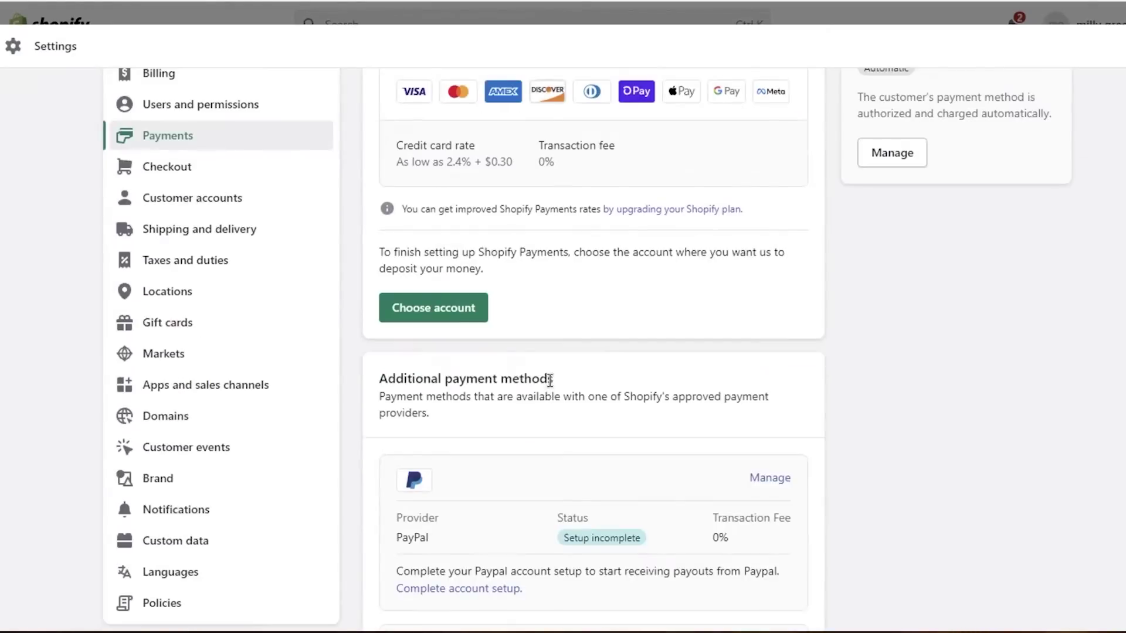
scroll(549, 380, down, 7)
scroll(573, 355, up, 4)
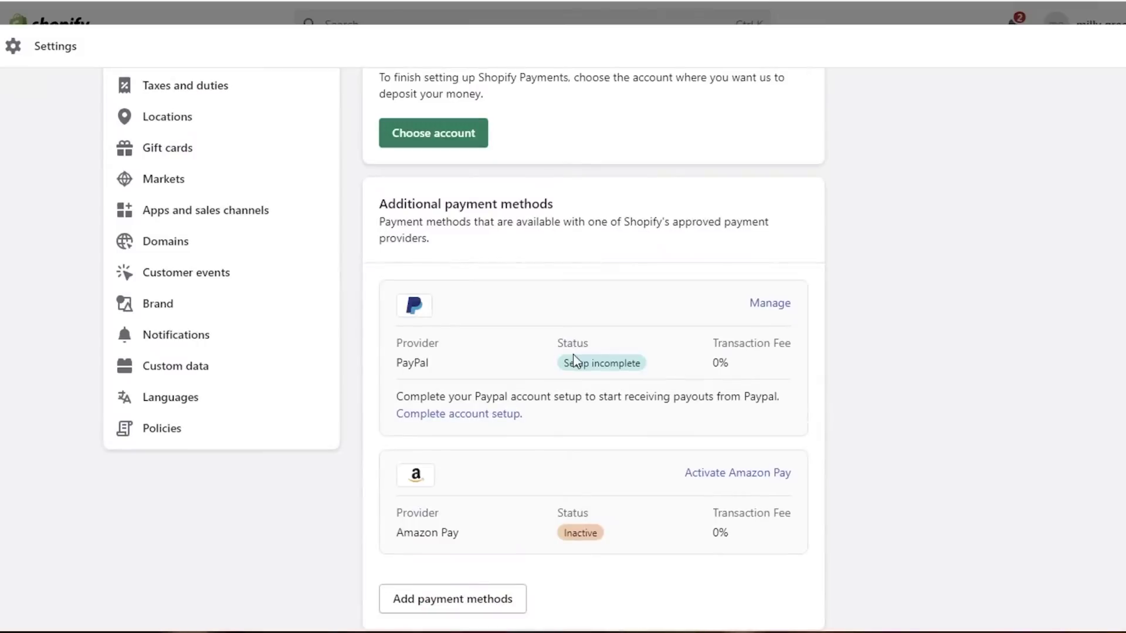
scroll(573, 354, down, 2)
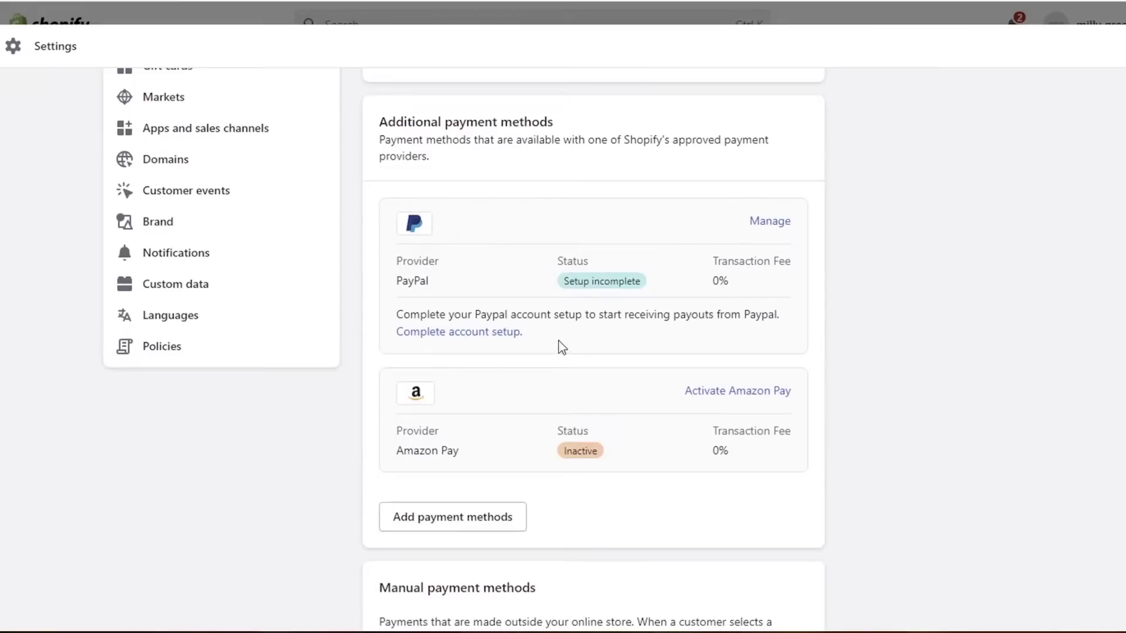
click(512, 518)
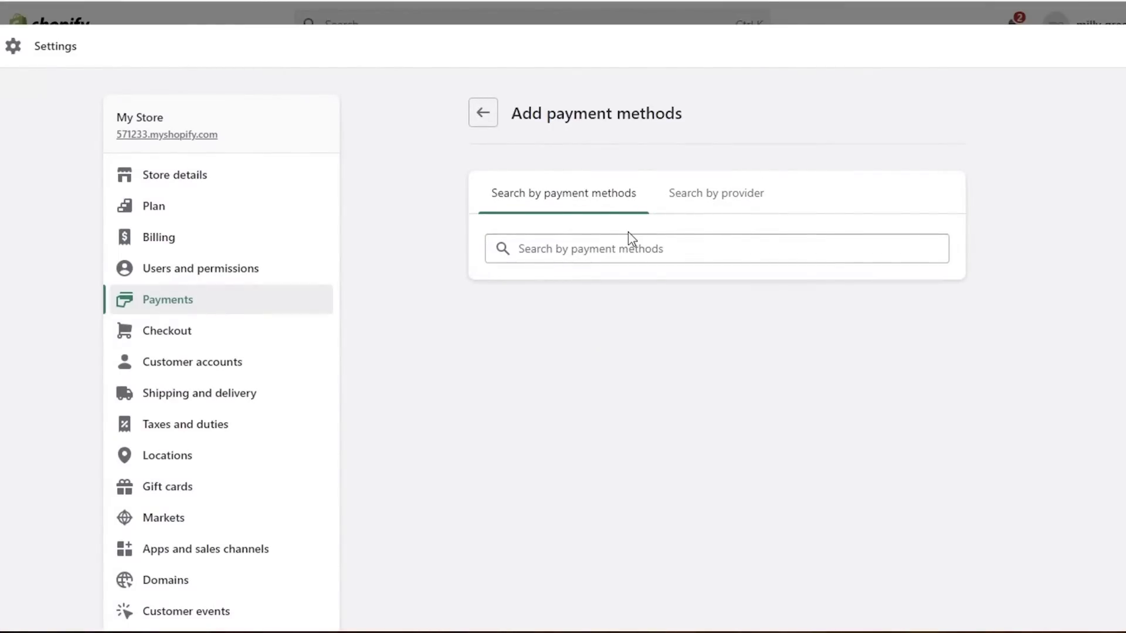
click(703, 203)
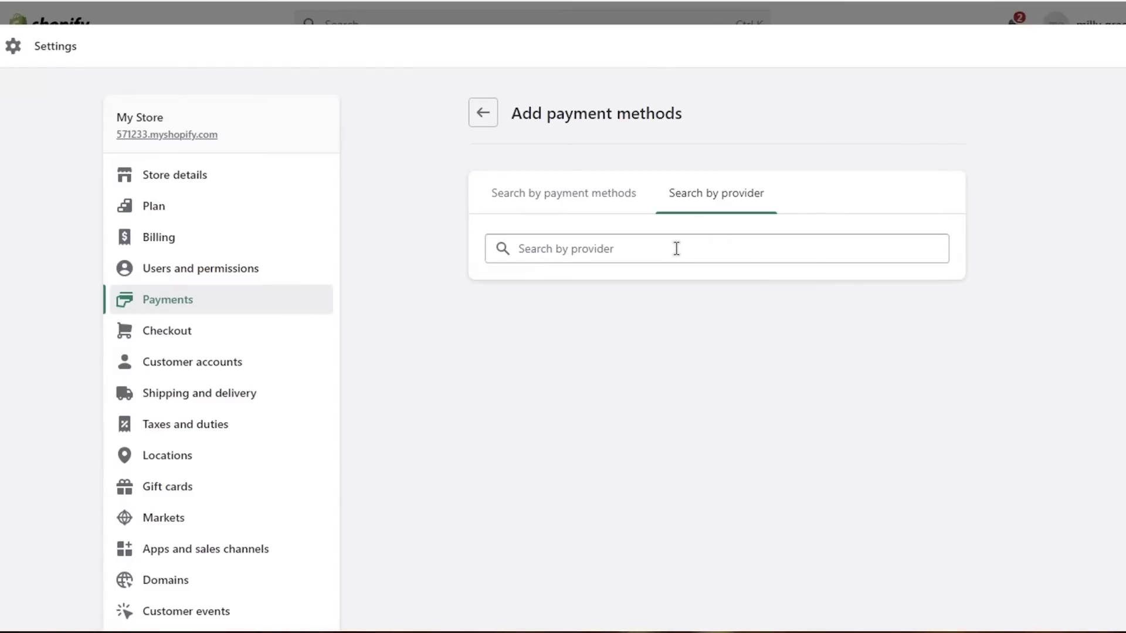
click(596, 210)
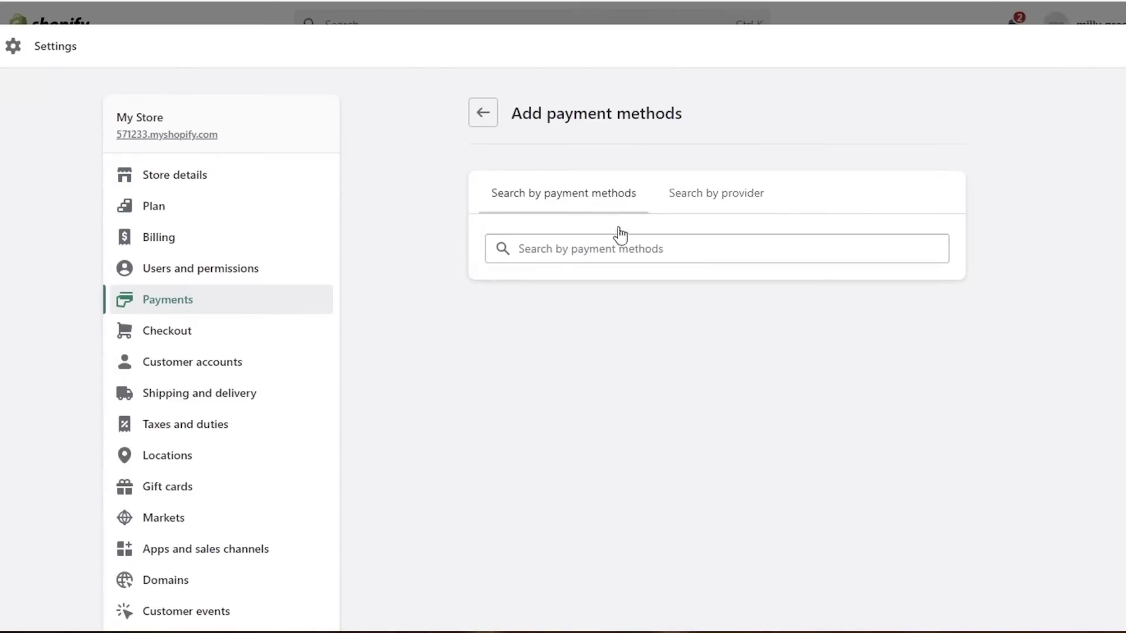
click(669, 254)
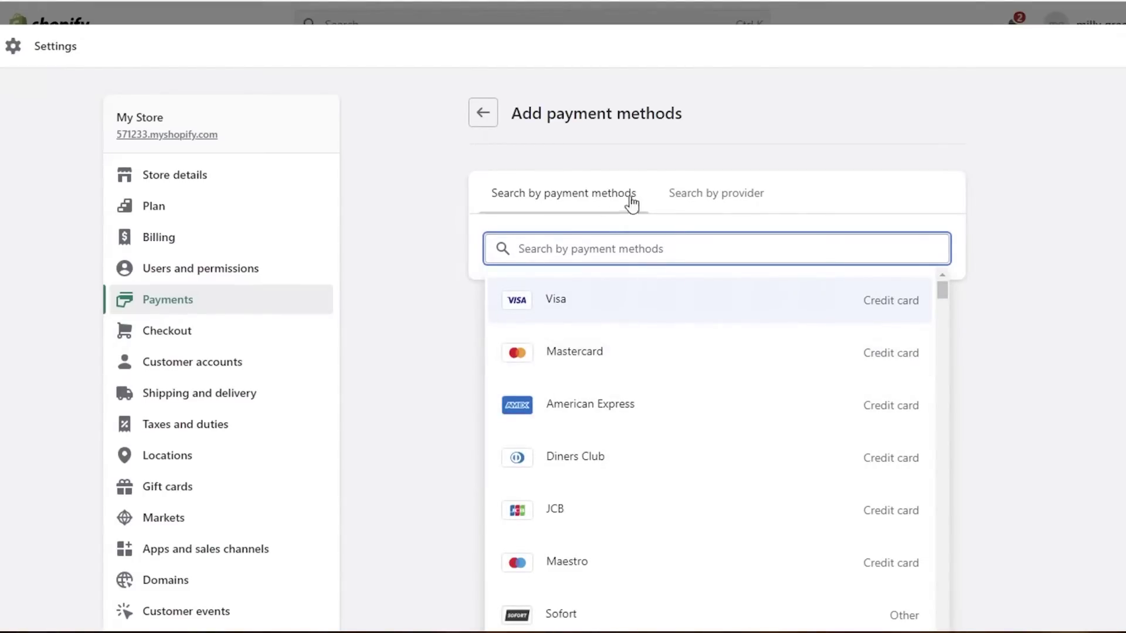
- Filter payment methods by Mastercard and browse the 30 matching providers
click(573, 372)
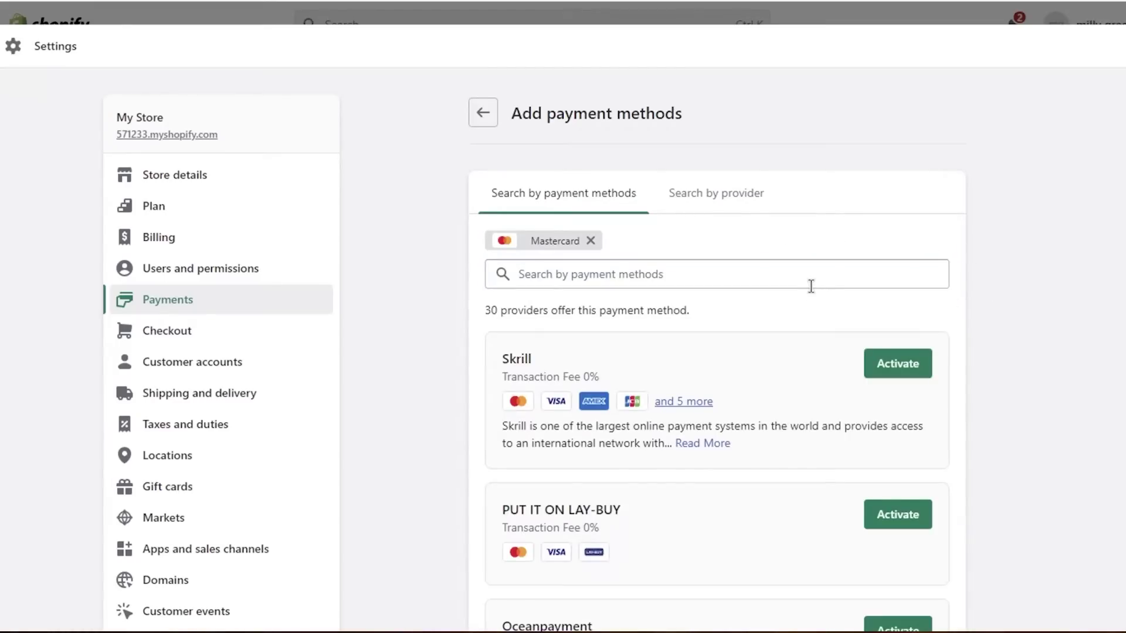
scroll(811, 287, down, 2)
drag(485, 235, 686, 230)
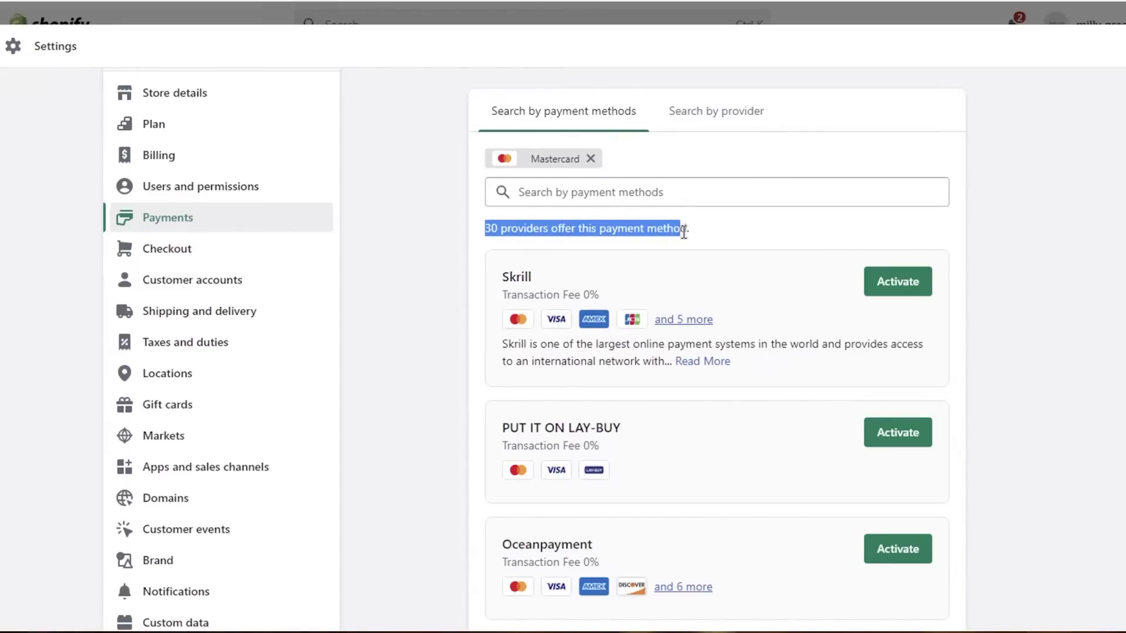
click(762, 259)
scroll(766, 262, down, 2)
scroll(763, 261, down, 2)
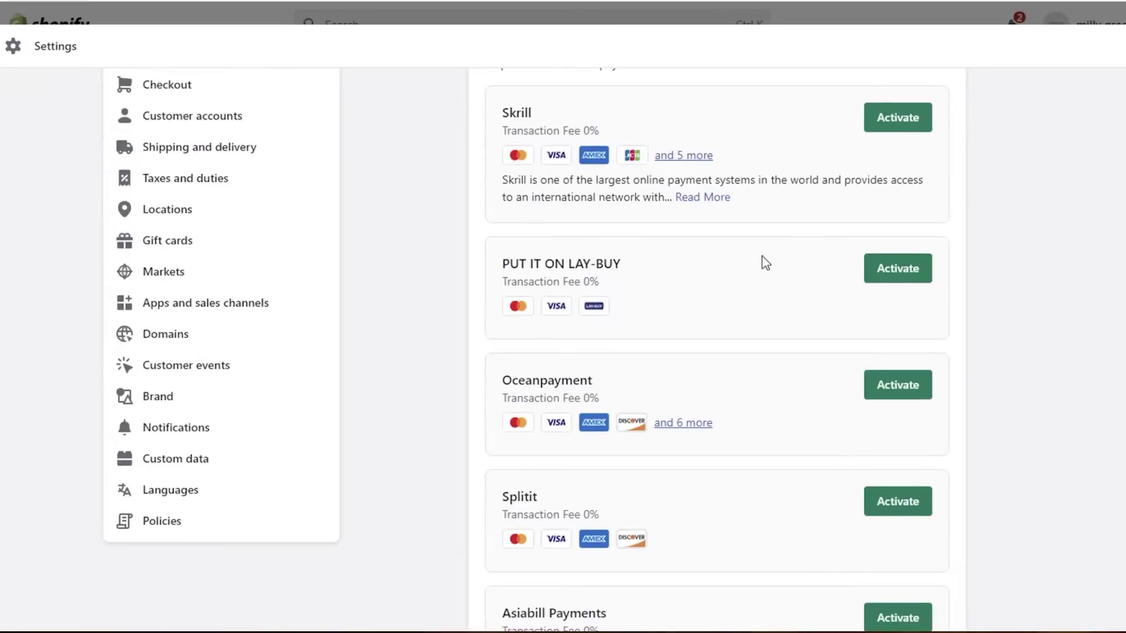
scroll(617, 194, down, 10)
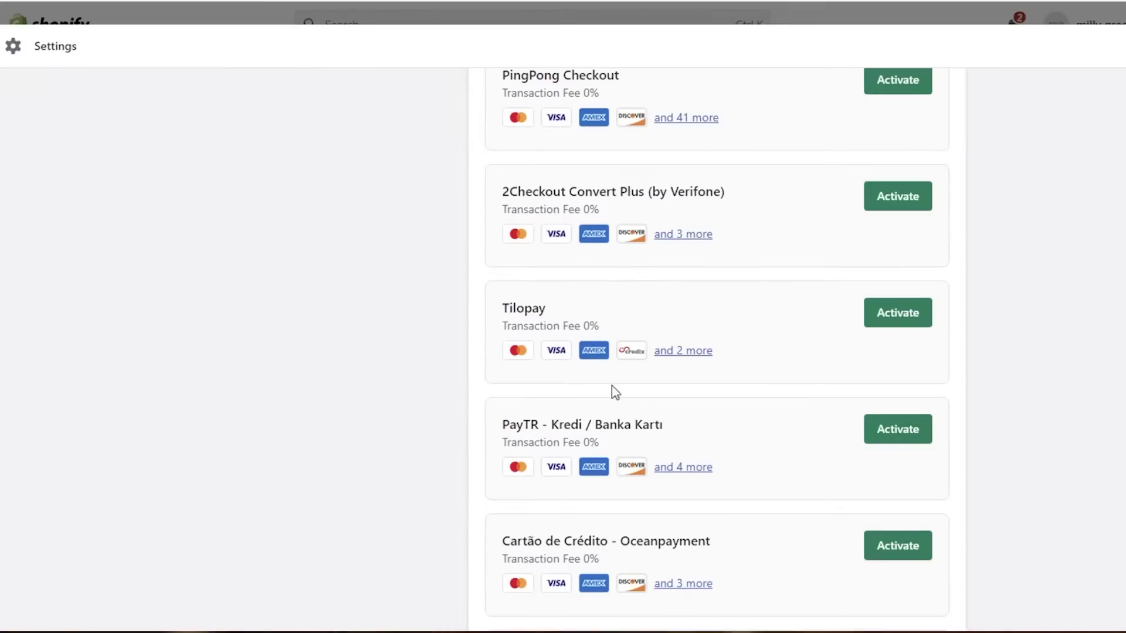
scroll(611, 387, down, 10)
scroll(613, 392, down, 6)
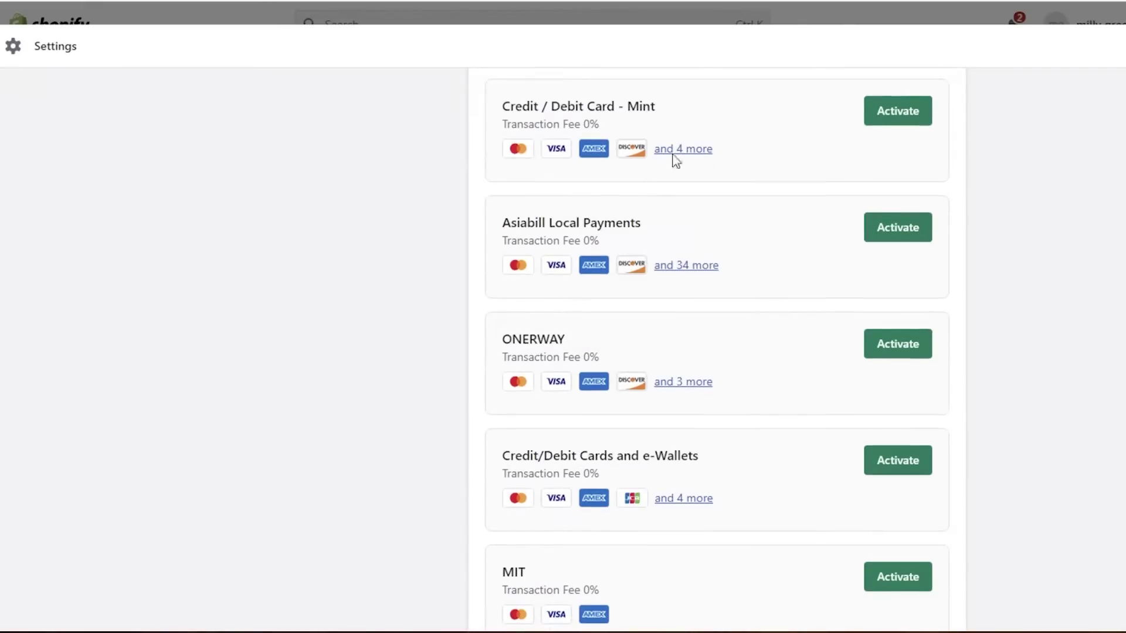
scroll(567, 376, down, 2)
scroll(572, 373, up, 10)
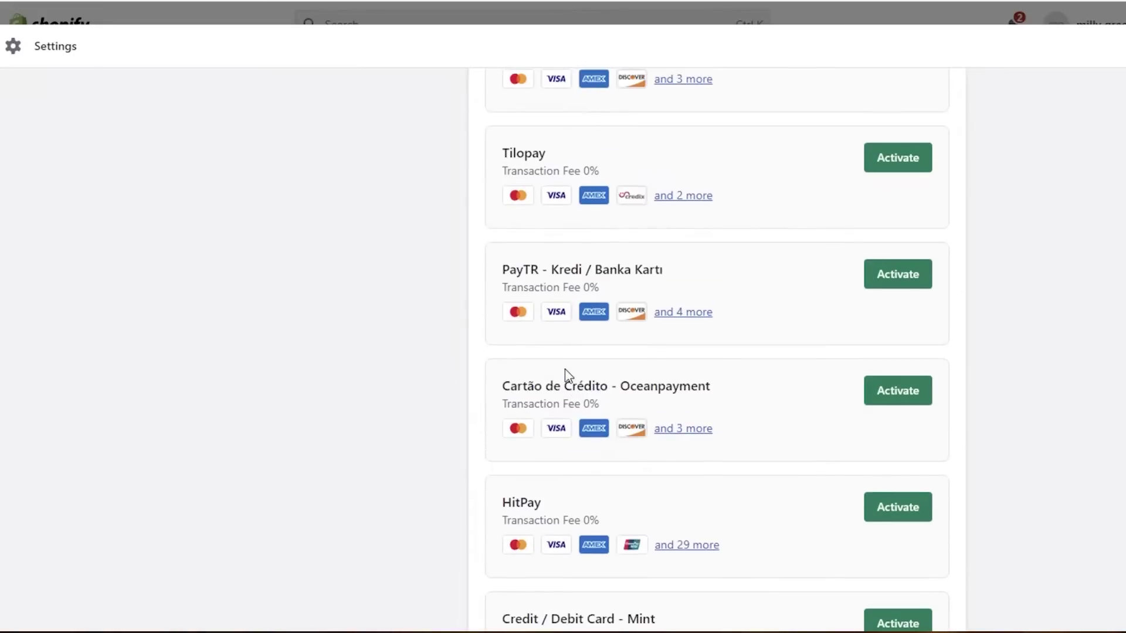
scroll(568, 375, up, 5)
scroll(567, 376, up, 7)
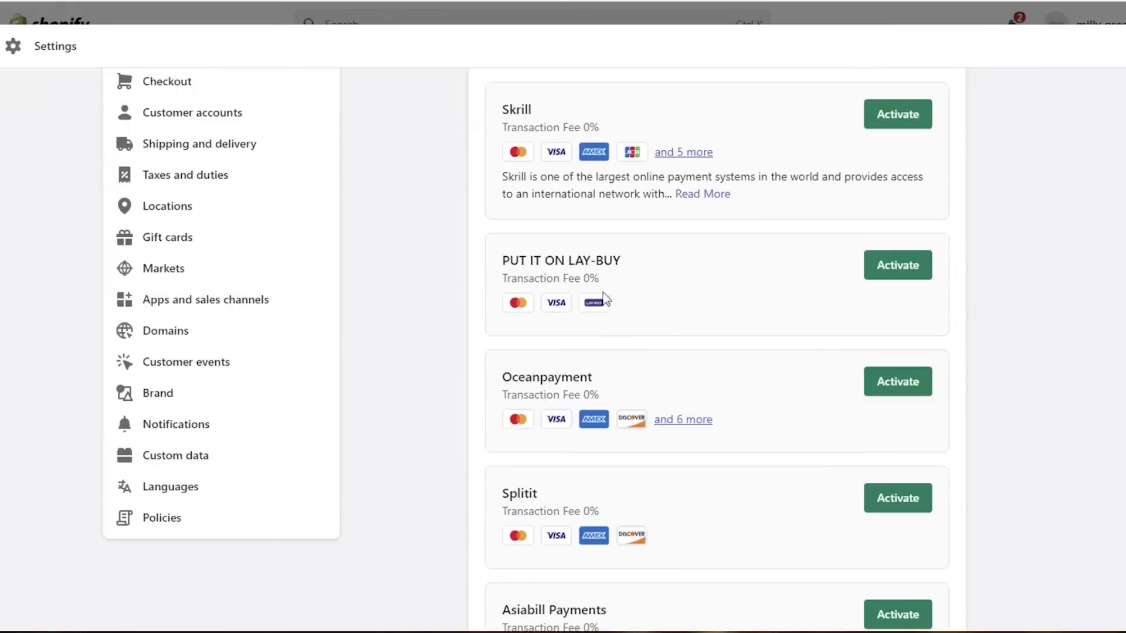
scroll(734, 272, up, 1)
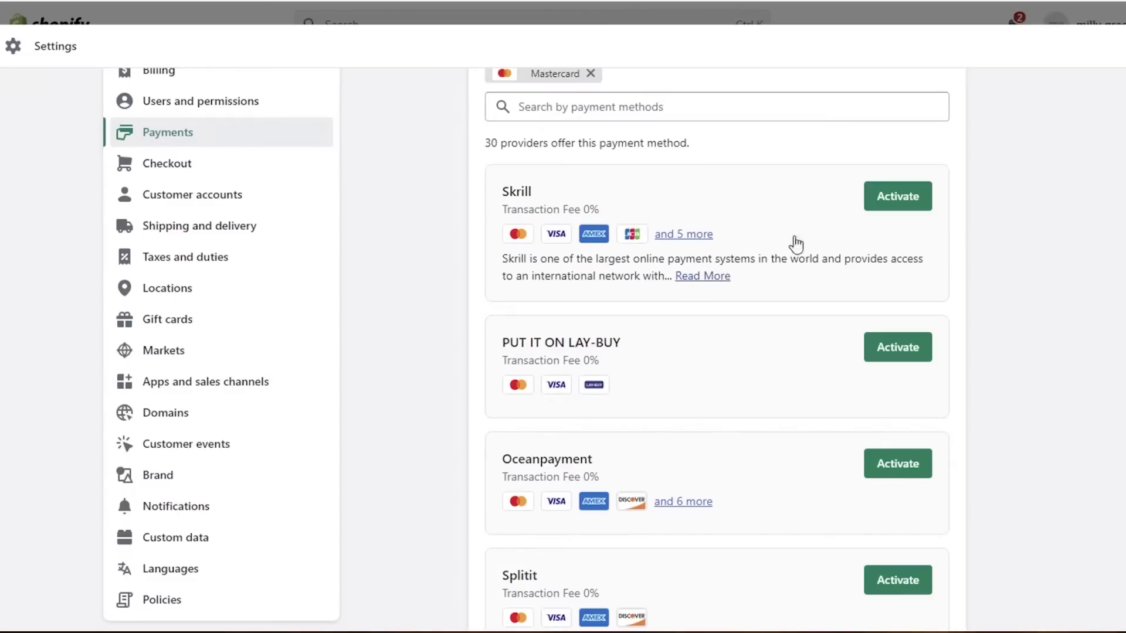
- Expand Skrill's full description and reveal its 5 additional supported methods
click(695, 276)
mouse_move(688, 235)
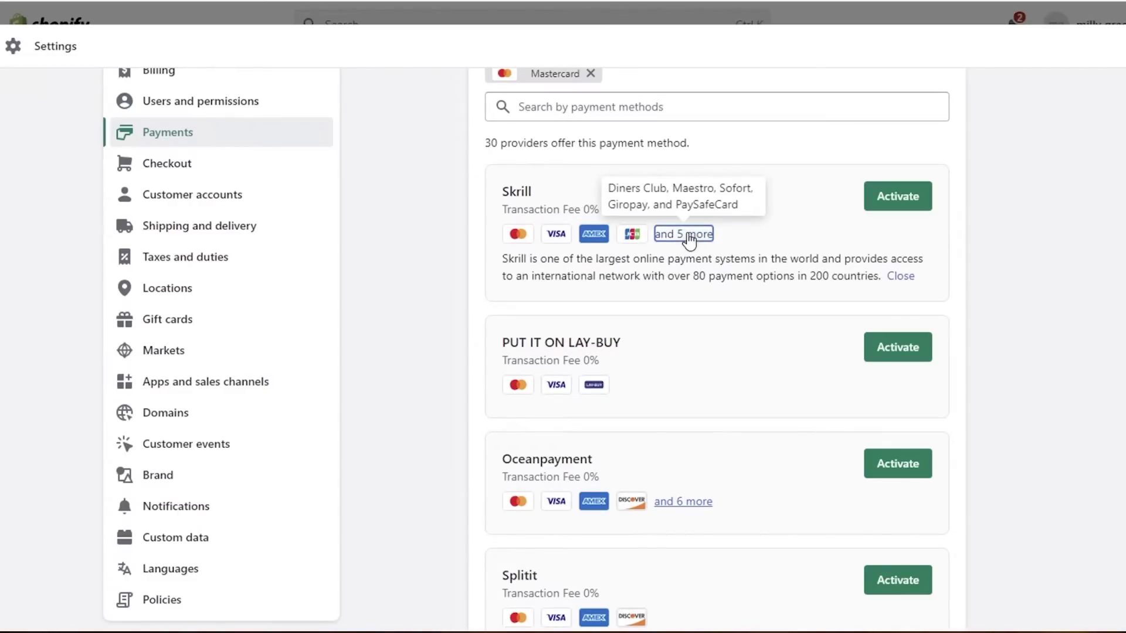
click(679, 234)
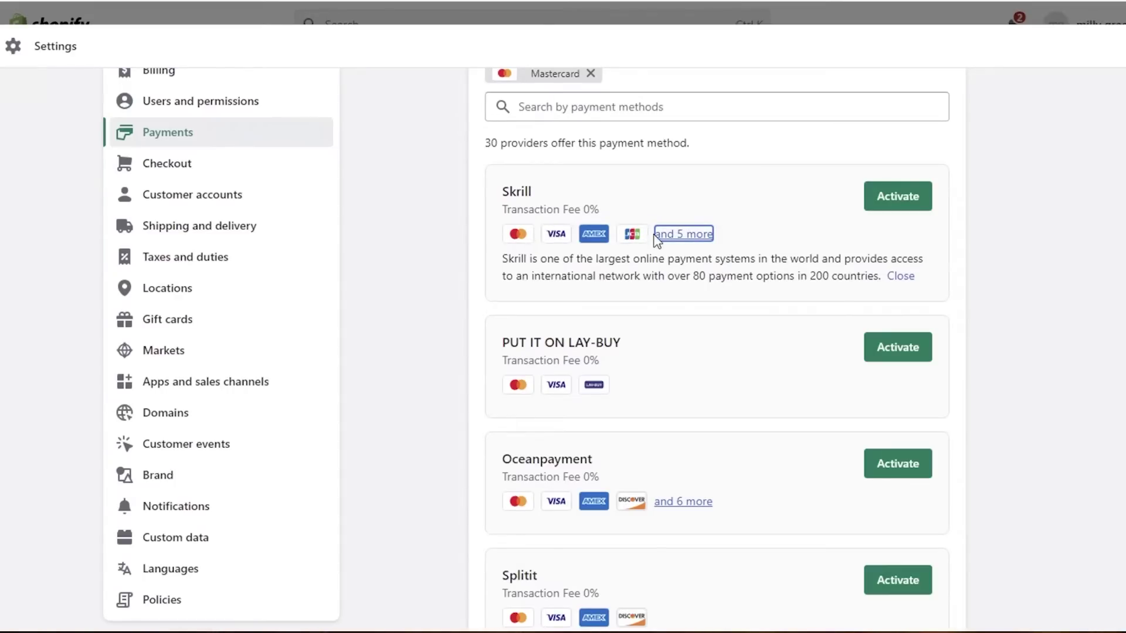
mouse_move(692, 237)
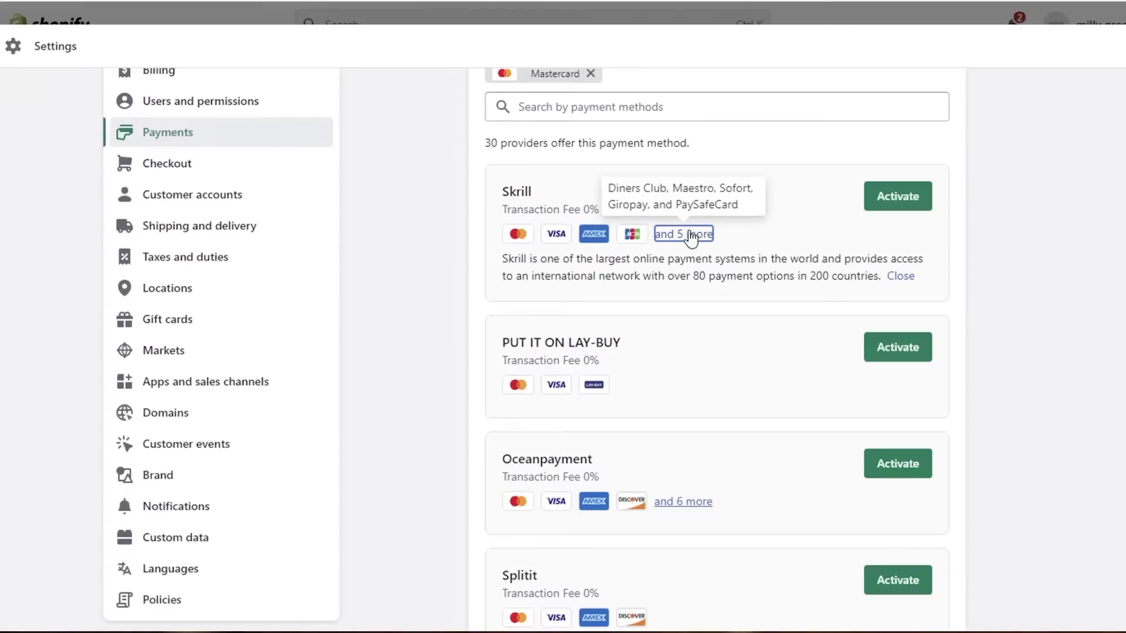
- Start activating Skrill and enter the merchant account e-mail and secret word
click(886, 200)
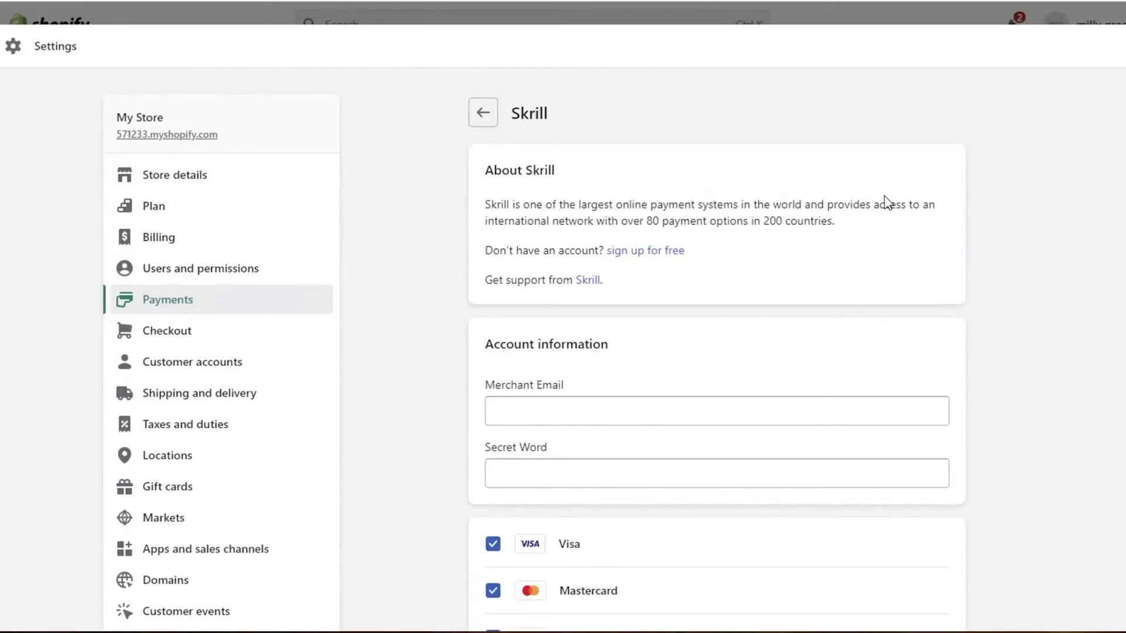
scroll(855, 201, down, 3)
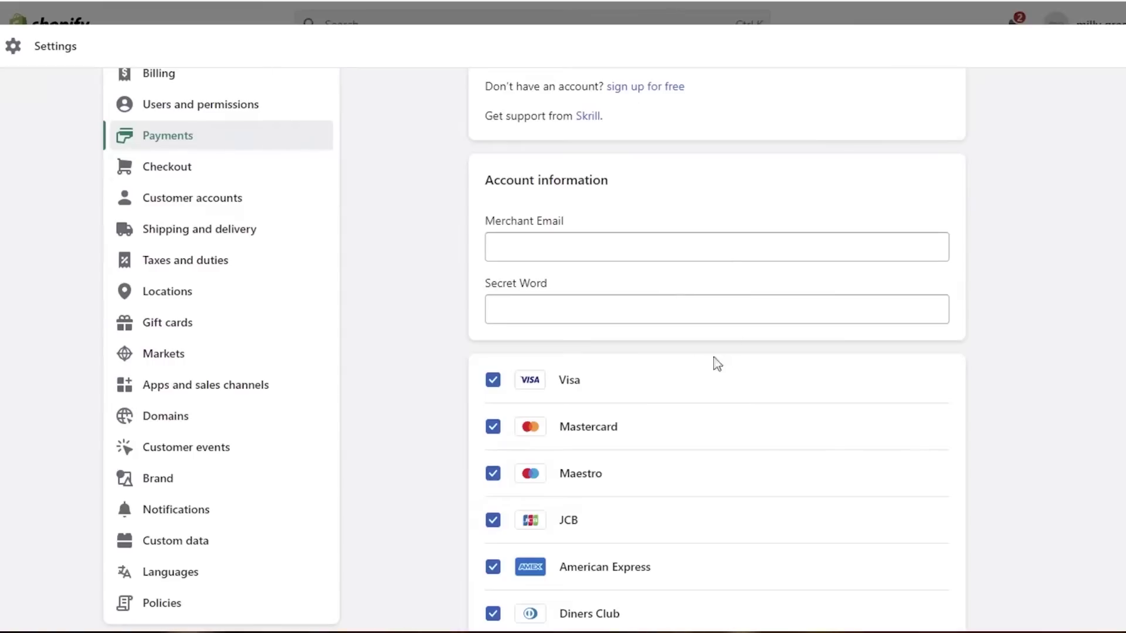
click(519, 237)
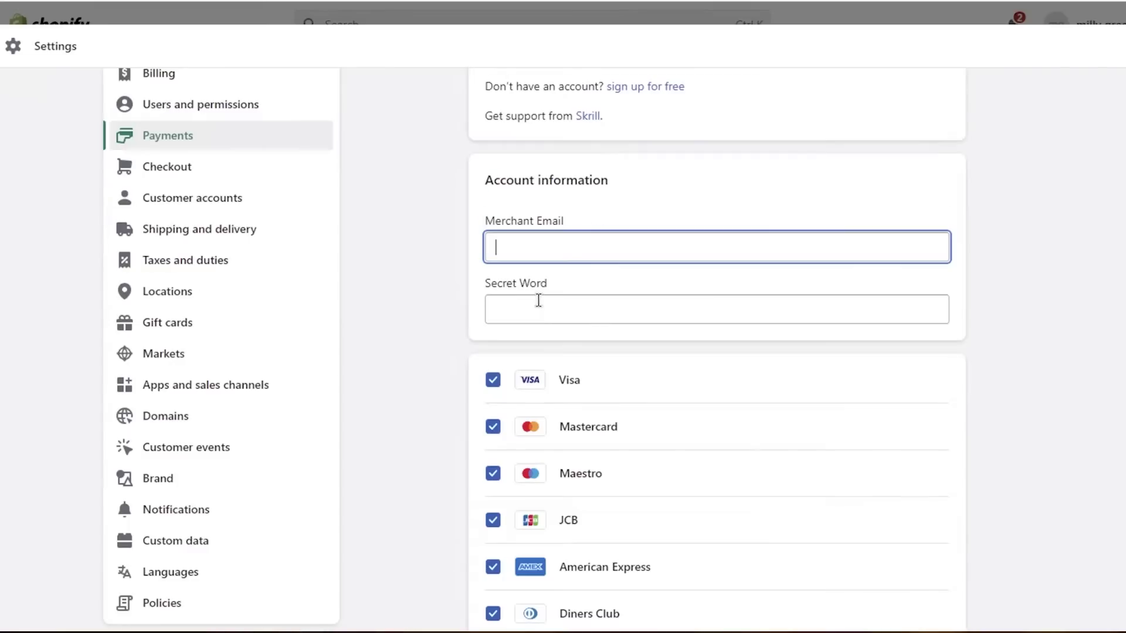
scroll(538, 303, down, 4)
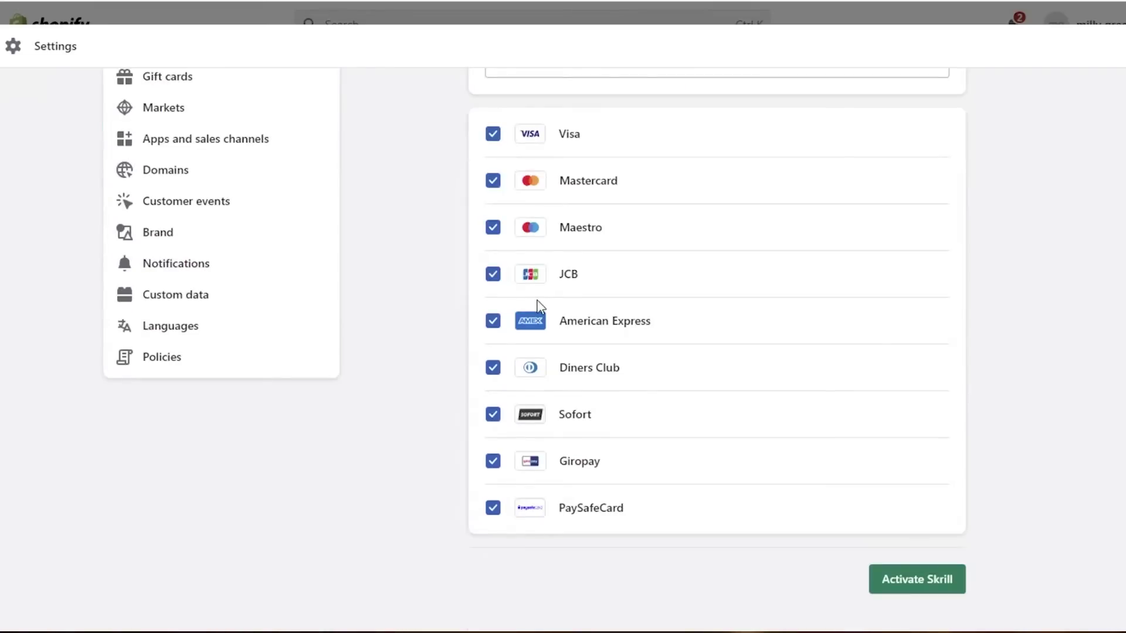
- Uncheck PaySafeCard, Sofort, Giropay and Diners Club from Skrill's accepted methods
click(493, 508)
click(493, 415)
click(494, 462)
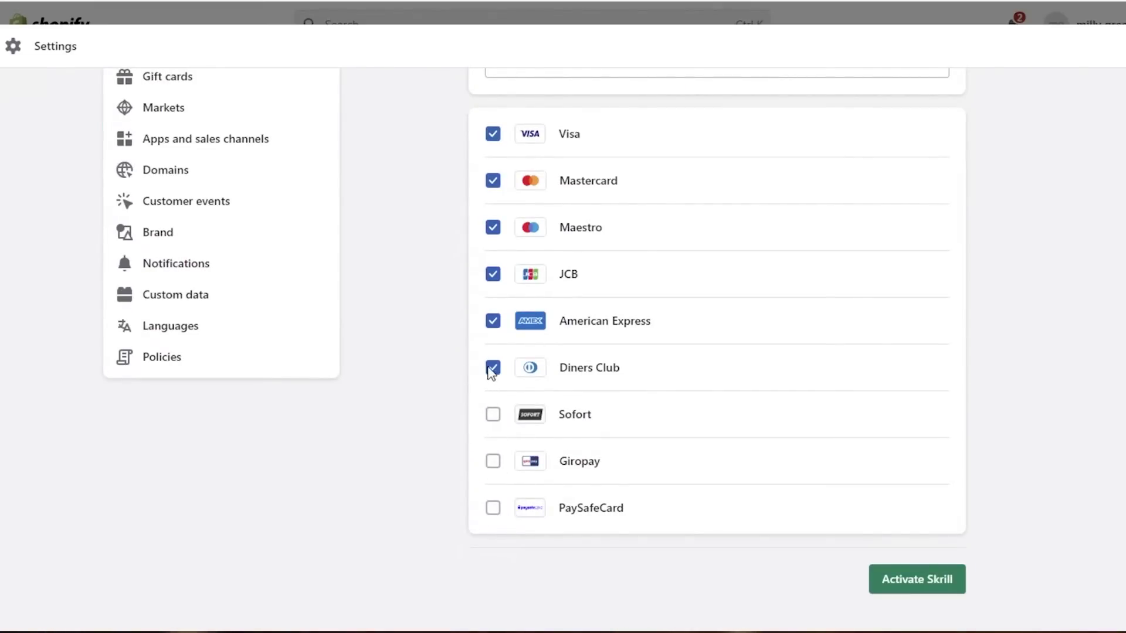
click(493, 368)
scroll(773, 309, up, 4)
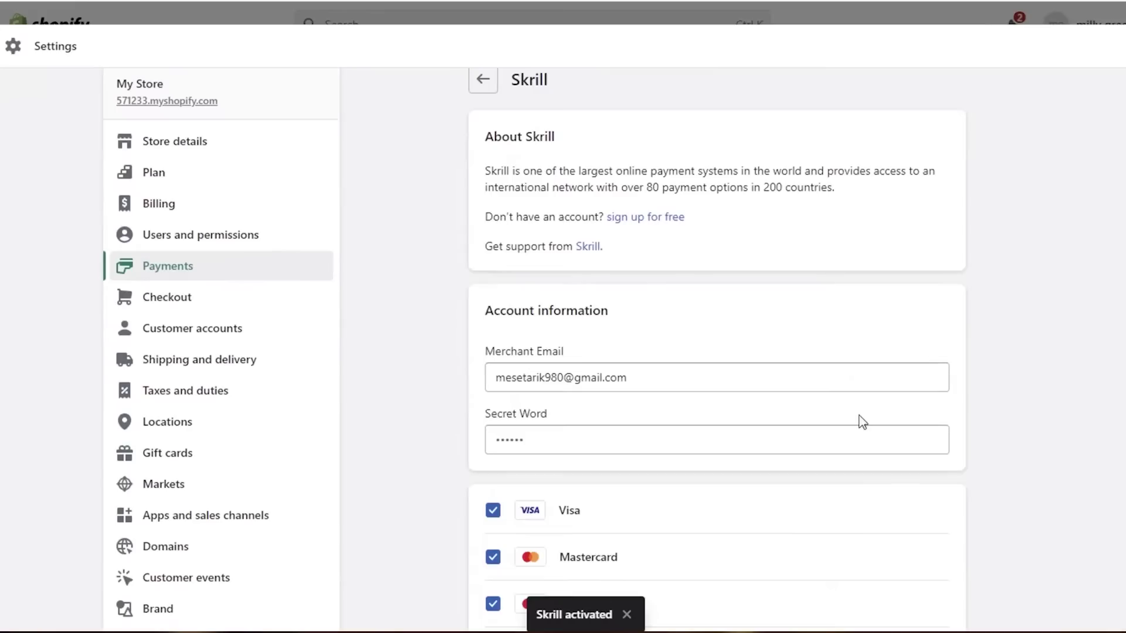
scroll(801, 389, down, 7)
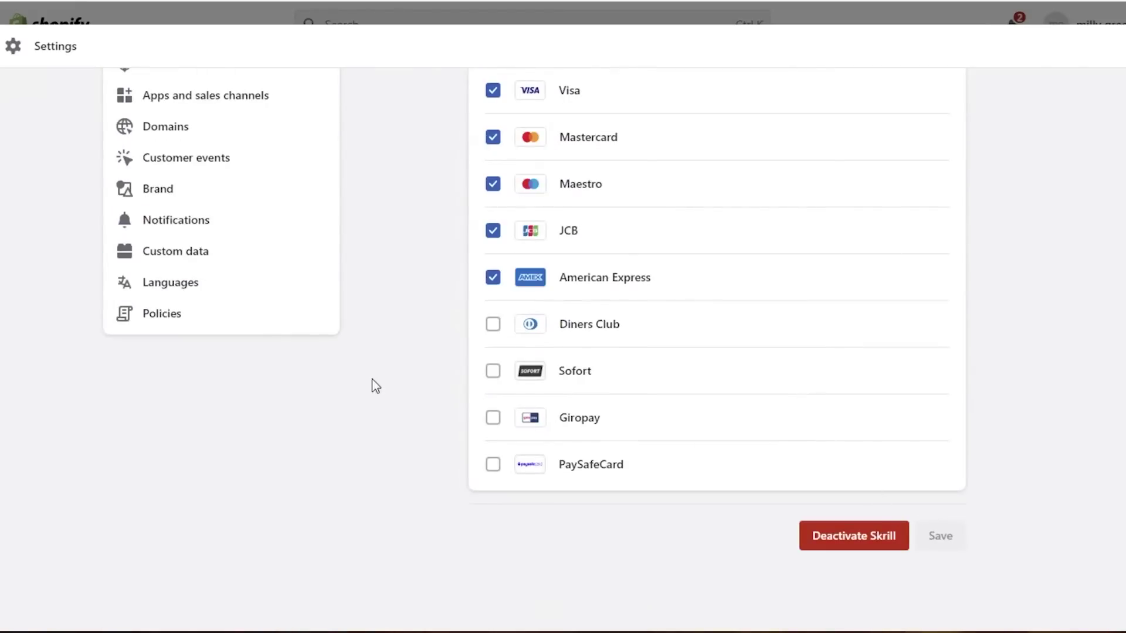
scroll(369, 381, up, 7)
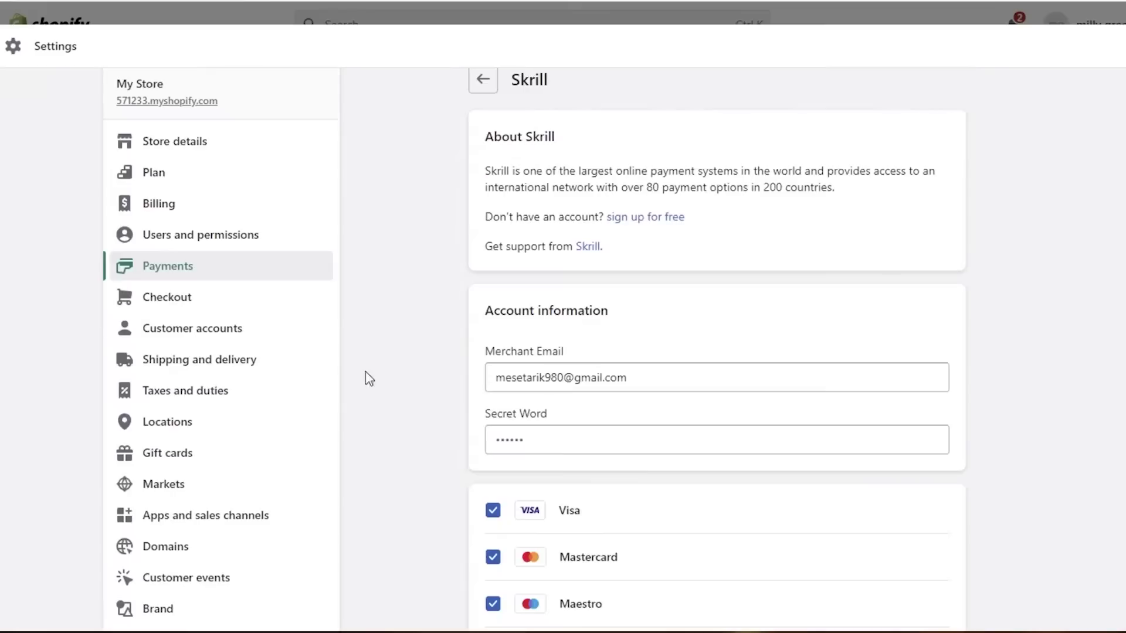
click(188, 269)
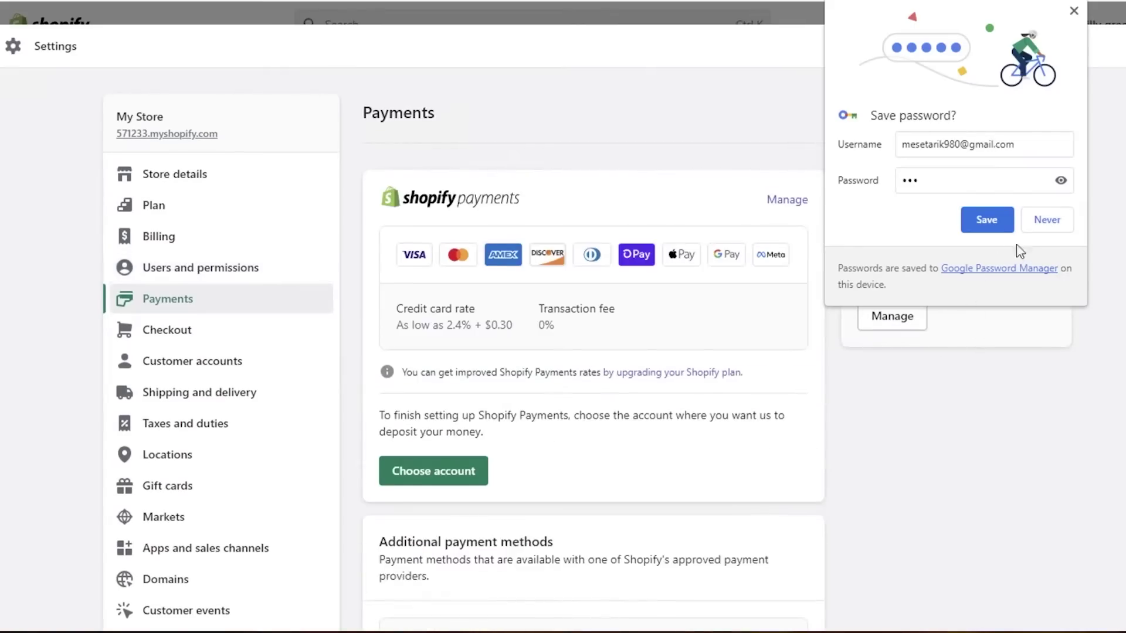
click(1047, 229)
scroll(612, 337, down, 7)
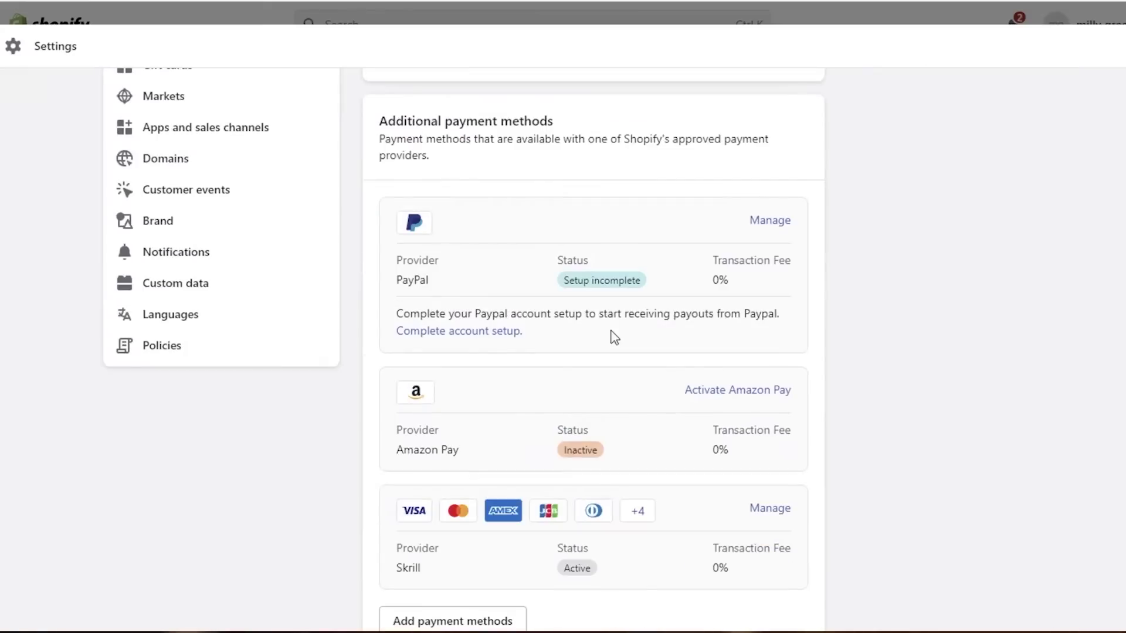
scroll(610, 336, down, 4)
scroll(912, 265, up, 7)
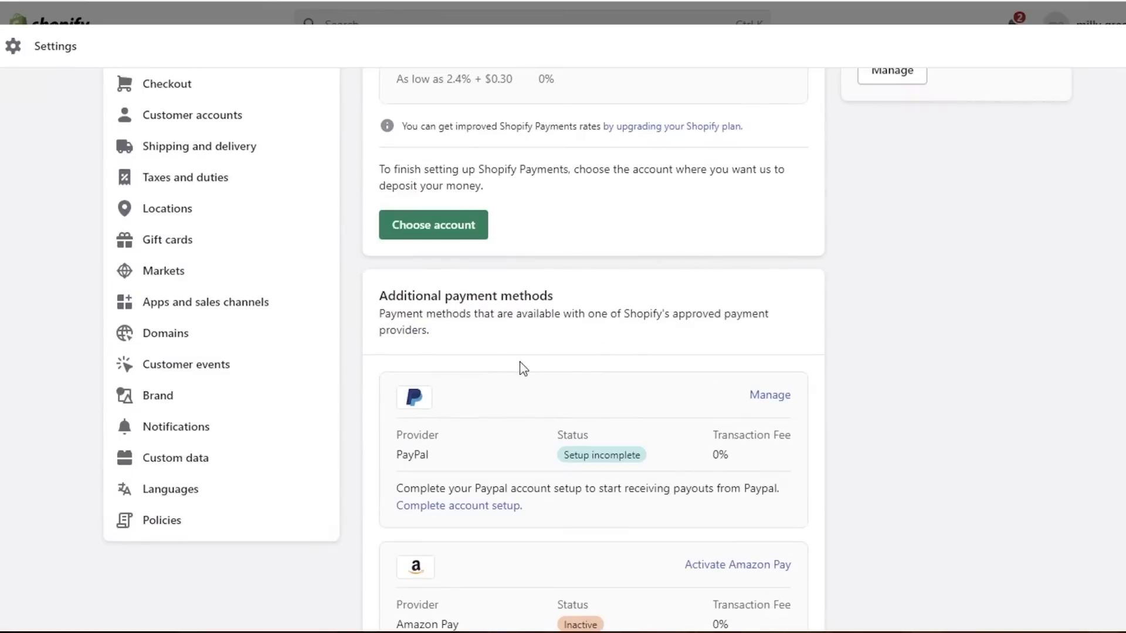
scroll(520, 368, down, 3)
scroll(520, 367, up, 2)
scroll(522, 369, down, 3)
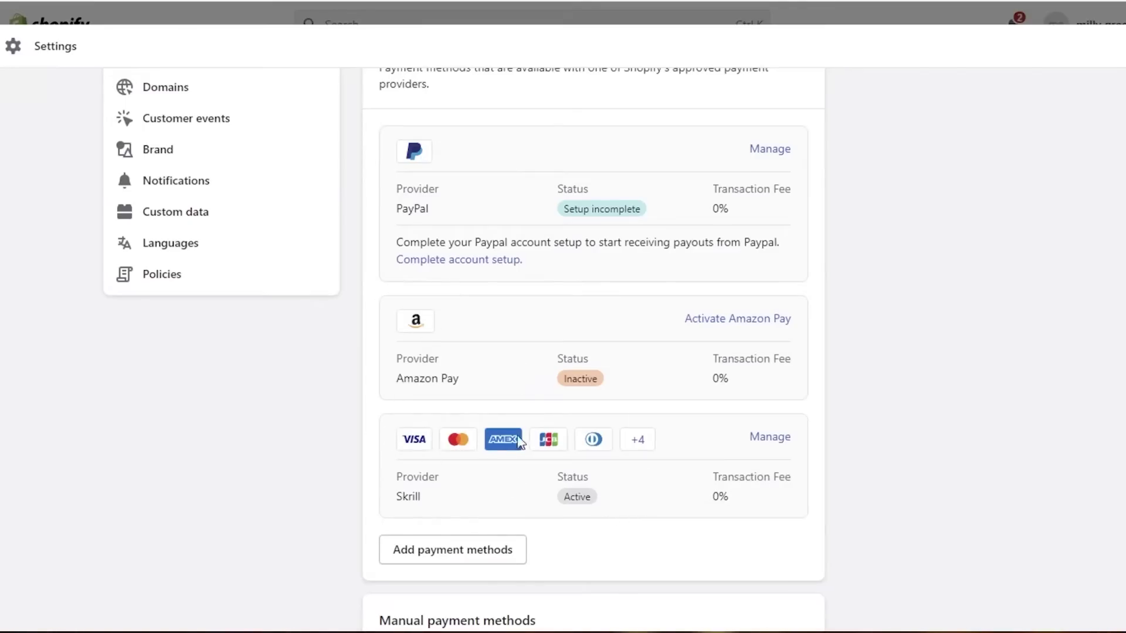
click(764, 446)
scroll(762, 446, down, 5)
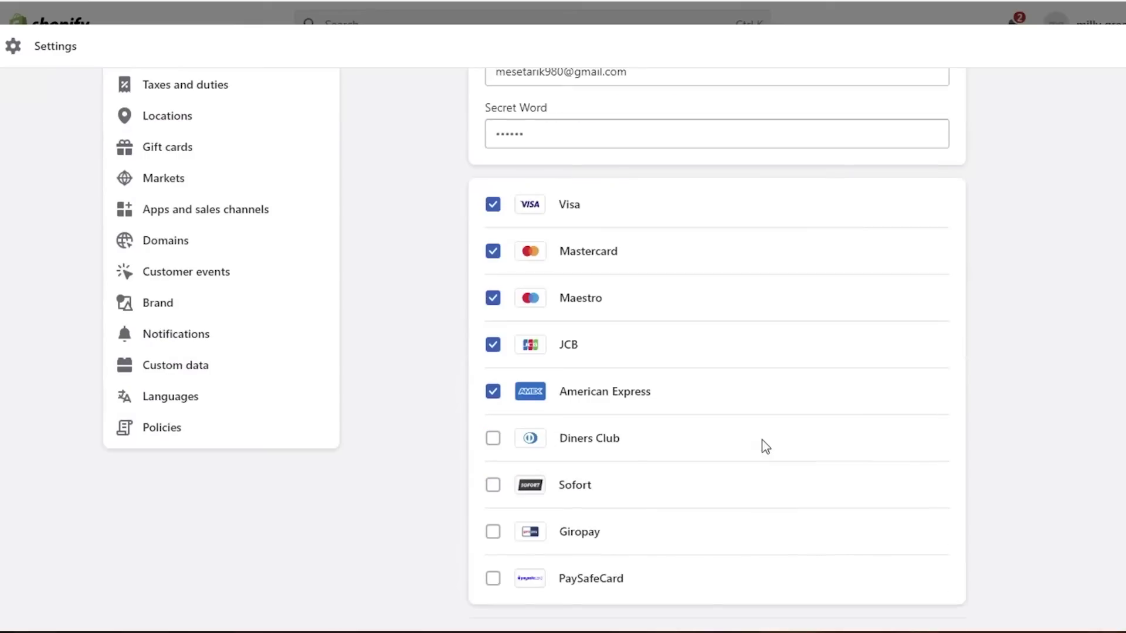
scroll(744, 327, down, 2)
scroll(675, 330, up, 7)
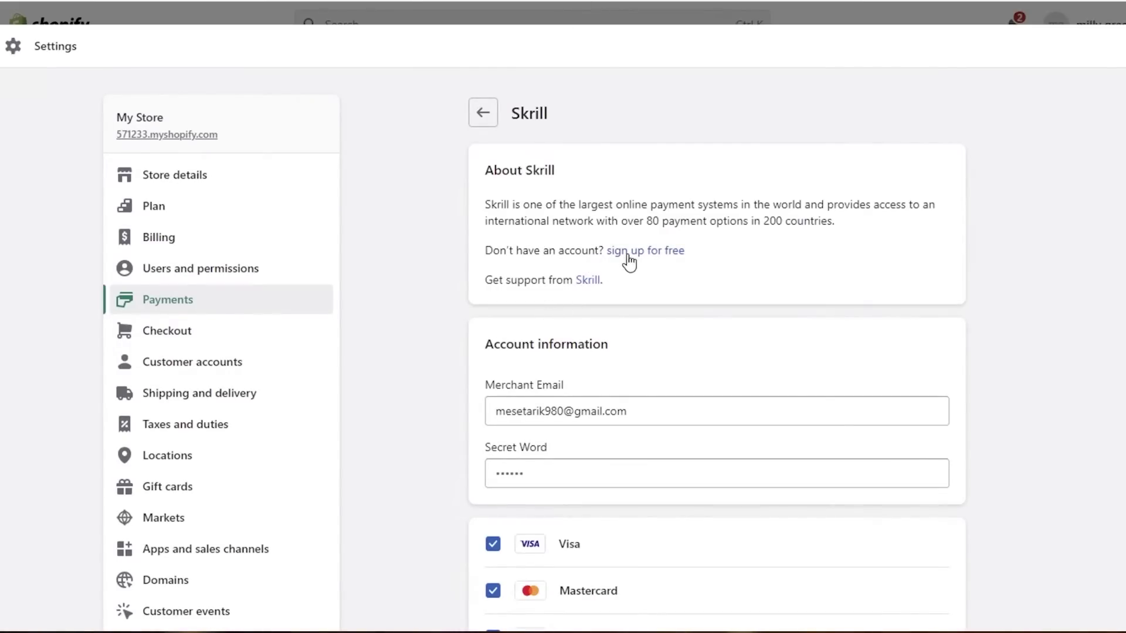
click(628, 254)
scroll(573, 311, down, 5)
scroll(573, 311, up, 1)
scroll(571, 311, down, 3)
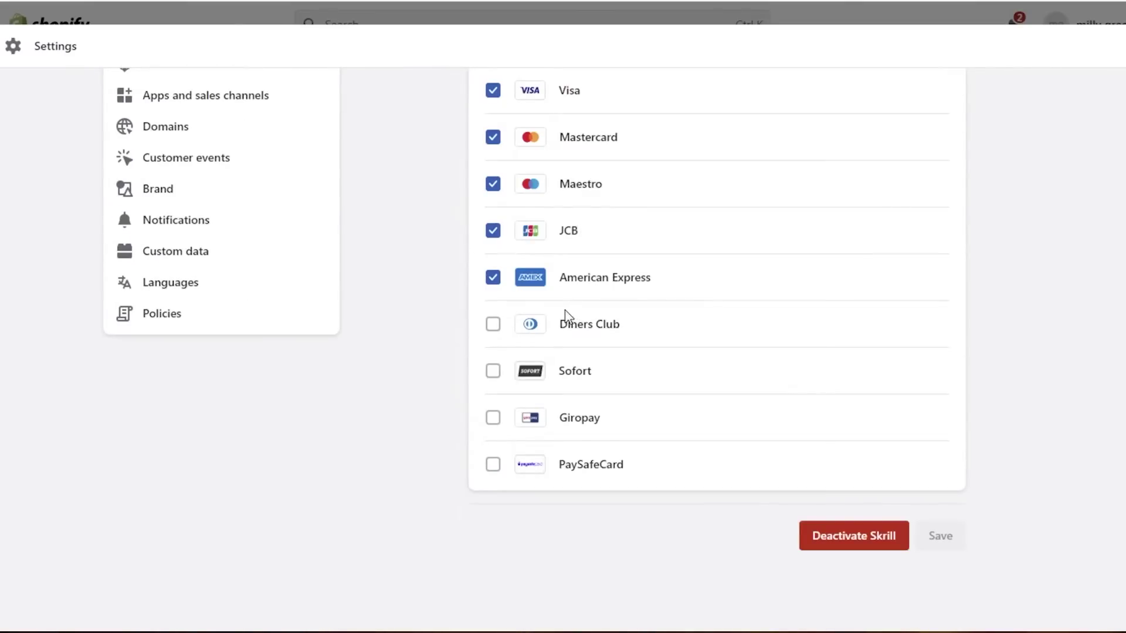
scroll(569, 317, up, 3)
scroll(469, 245, up, 5)
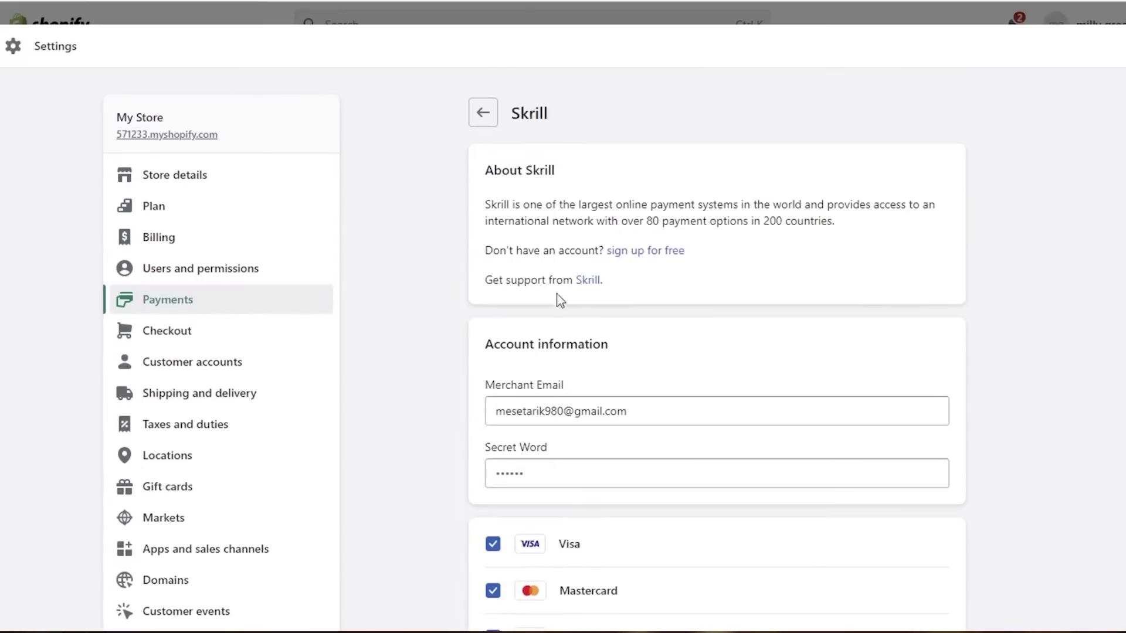
scroll(557, 297, down, 7)
scroll(482, 199, up, 1)
scroll(483, 199, up, 3)
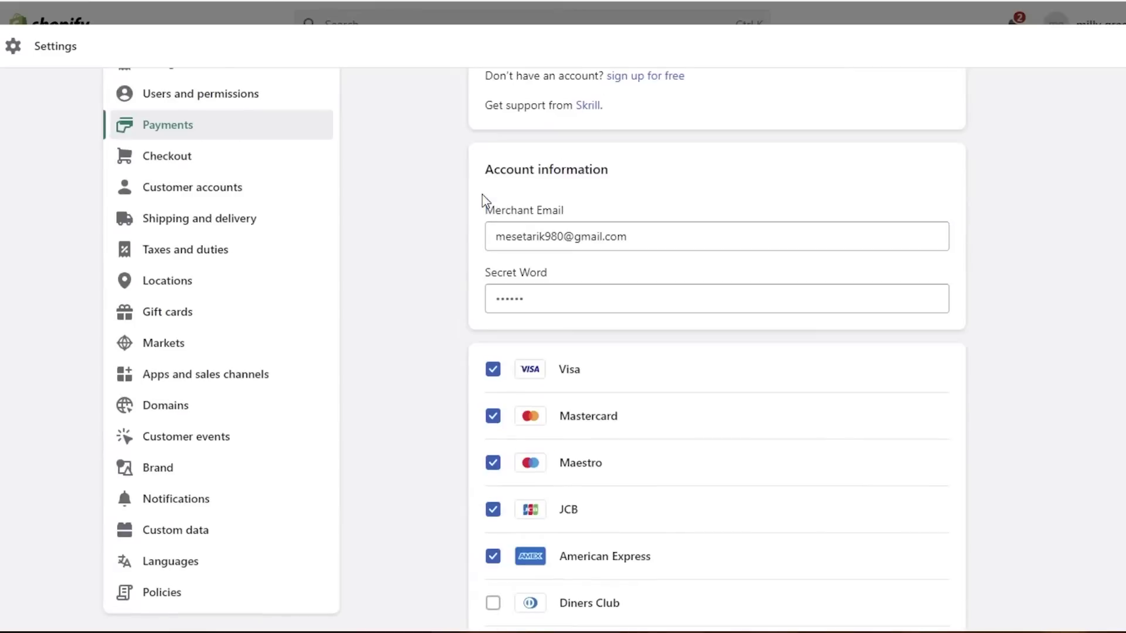
scroll(491, 117, up, 3)
- Return to Payments settings and open the Add payment methods search field
click(484, 114)
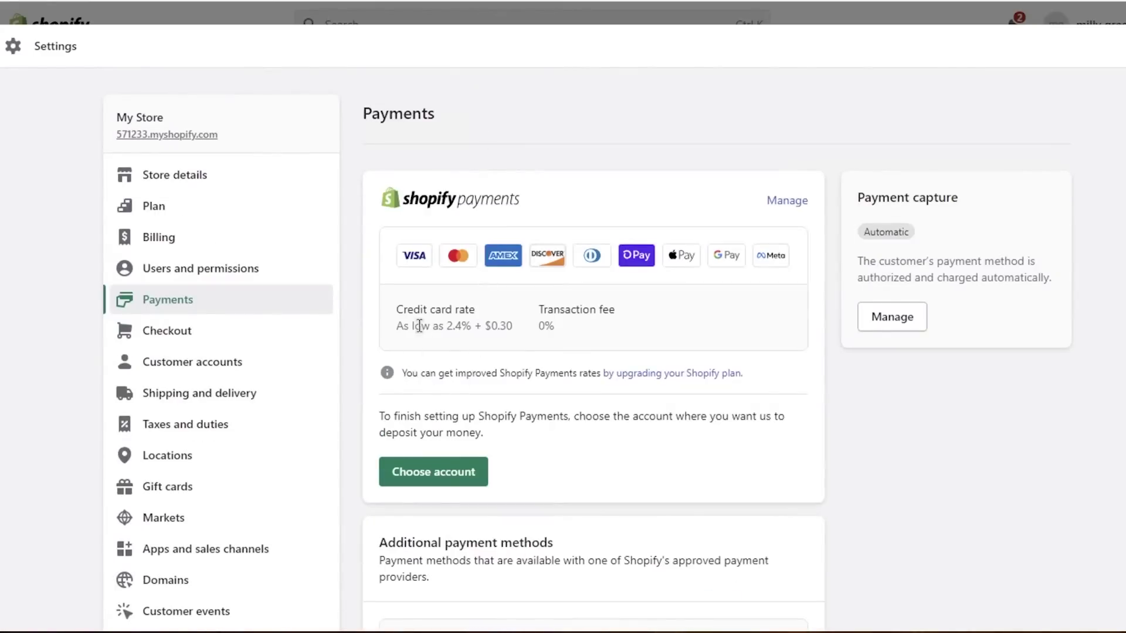
scroll(420, 333, down, 2)
scroll(420, 333, down, 12)
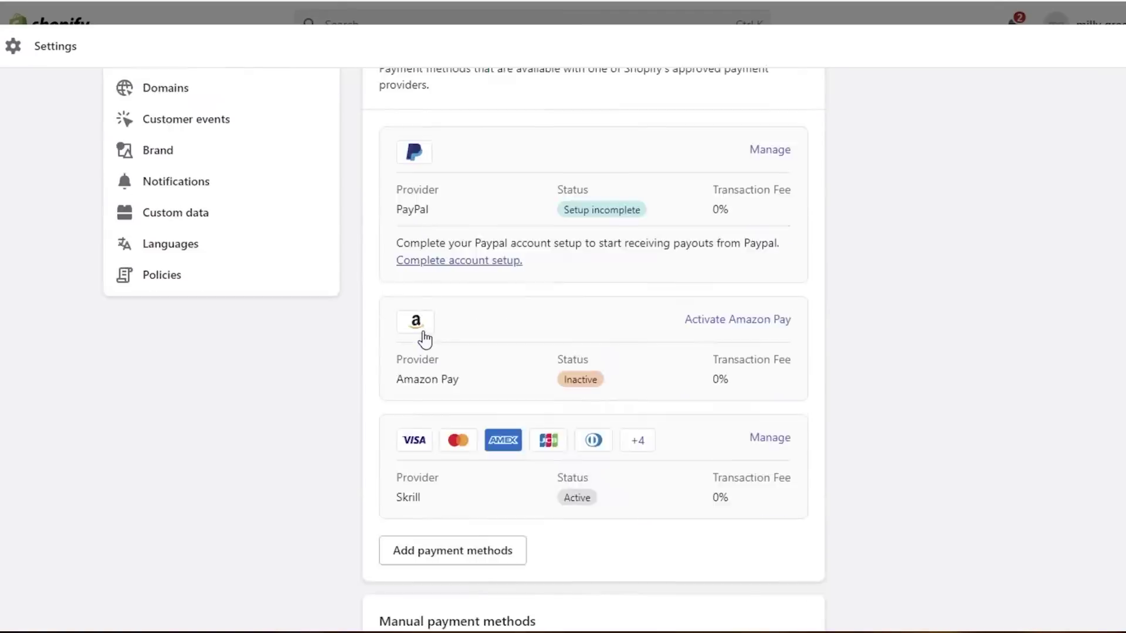
click(438, 305)
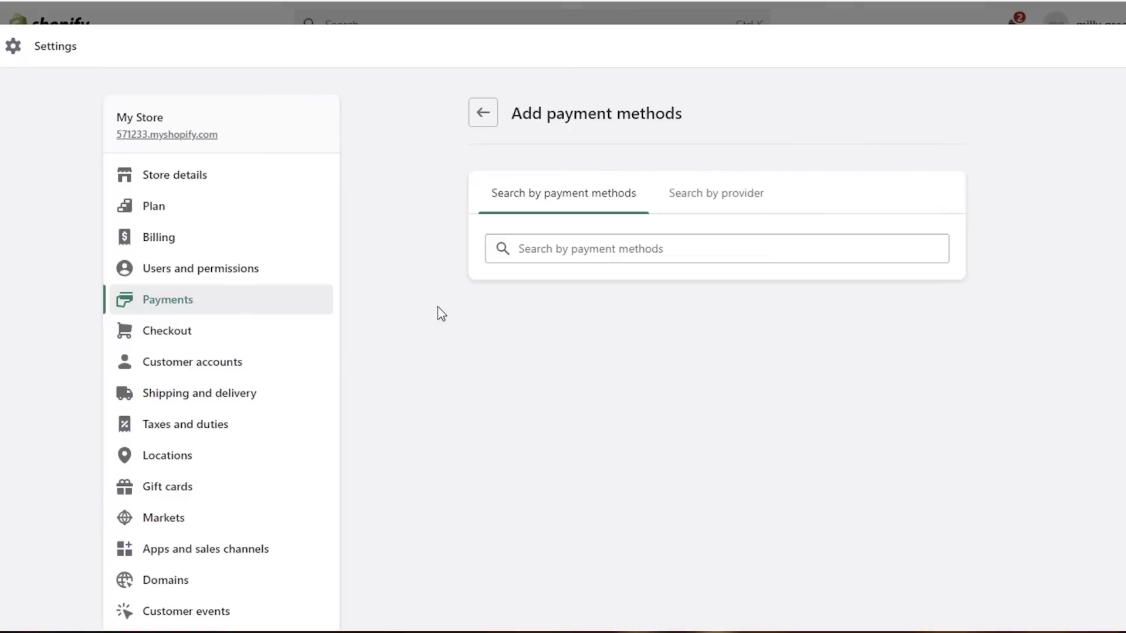
click(599, 245)
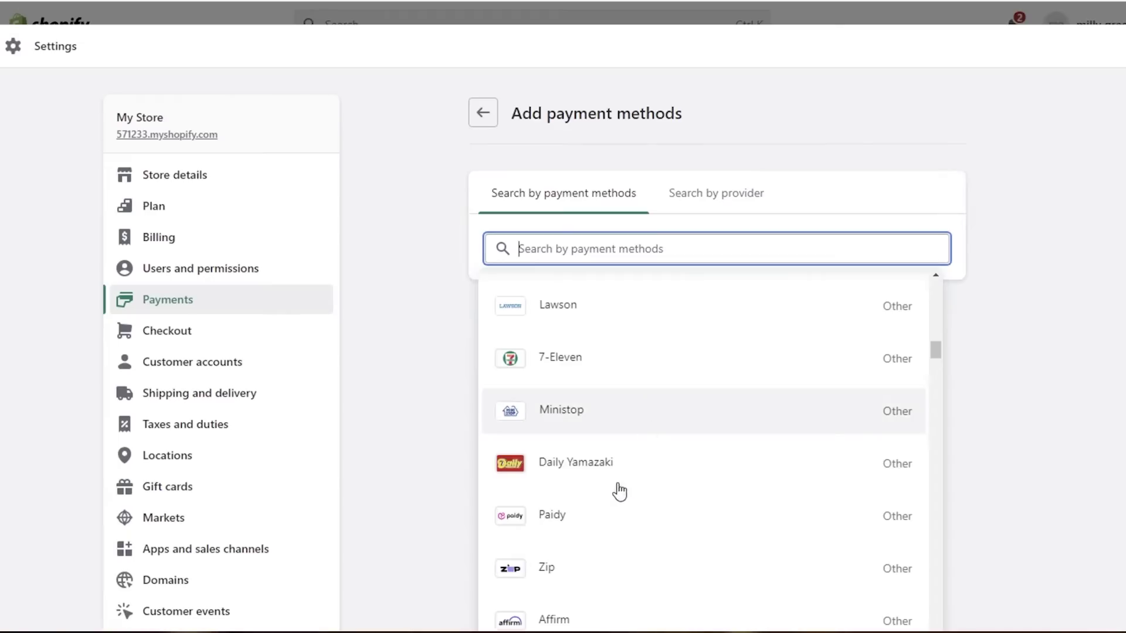
scroll(586, 384, down, 5)
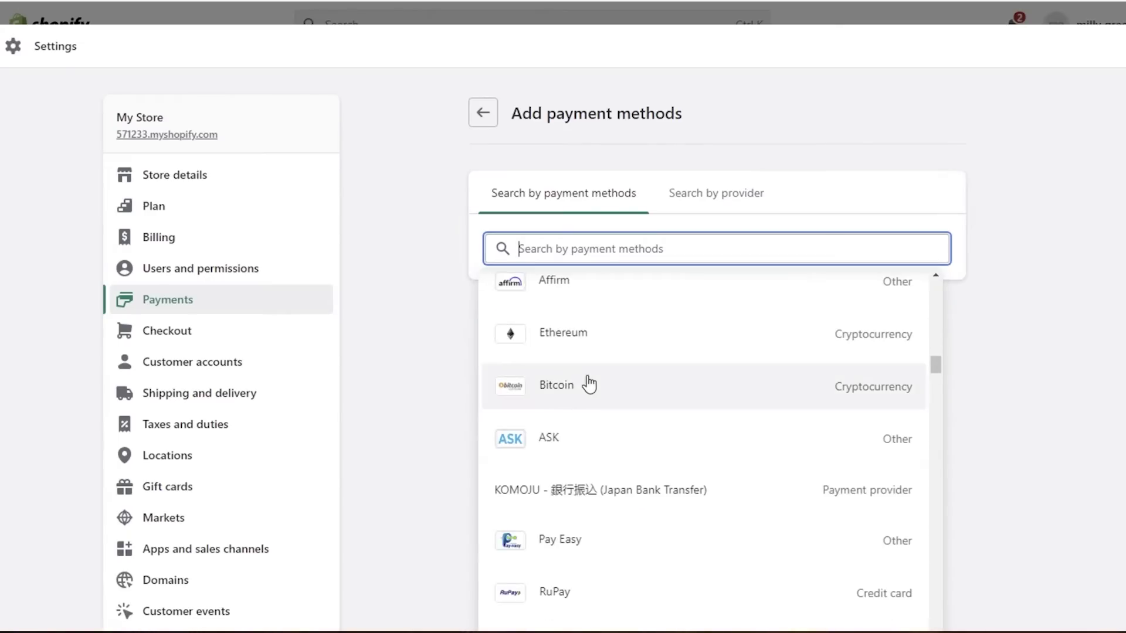
scroll(588, 384, down, 10)
scroll(588, 382, up, 10)
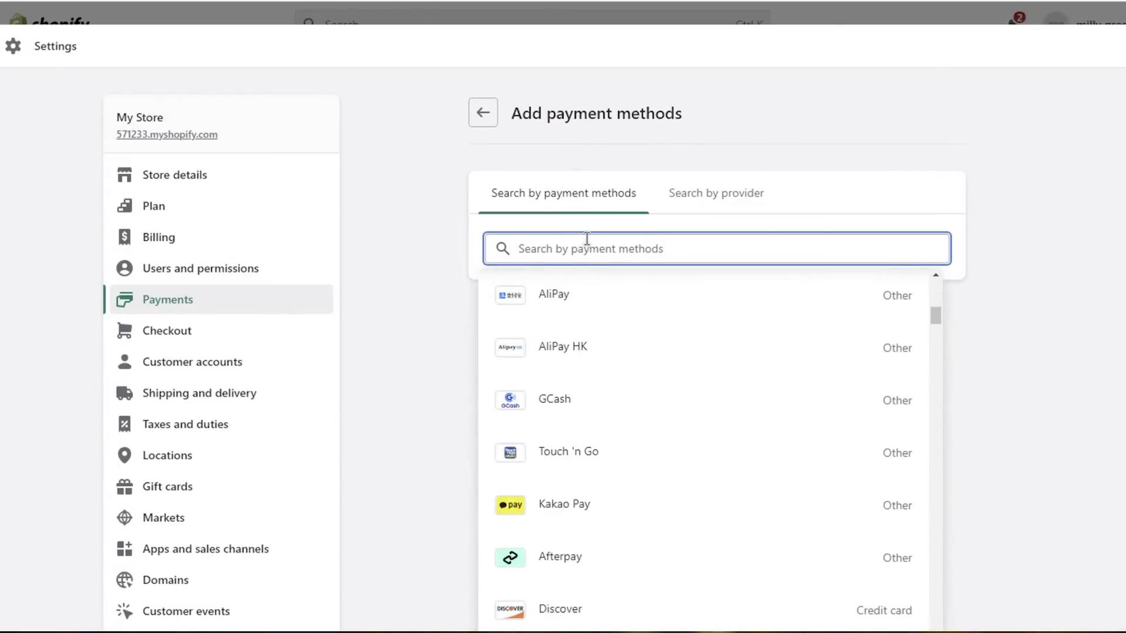
- Filter by Klarna and browse its 5 providers, including PingPong Checkout and Airwallex
text(klarna)
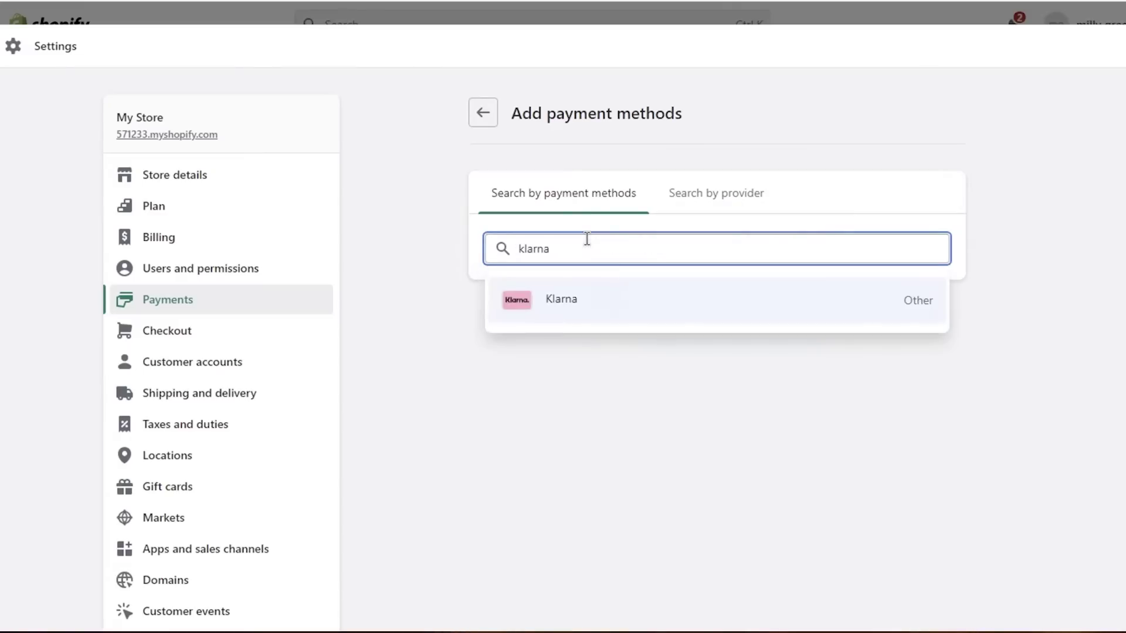
click(582, 320)
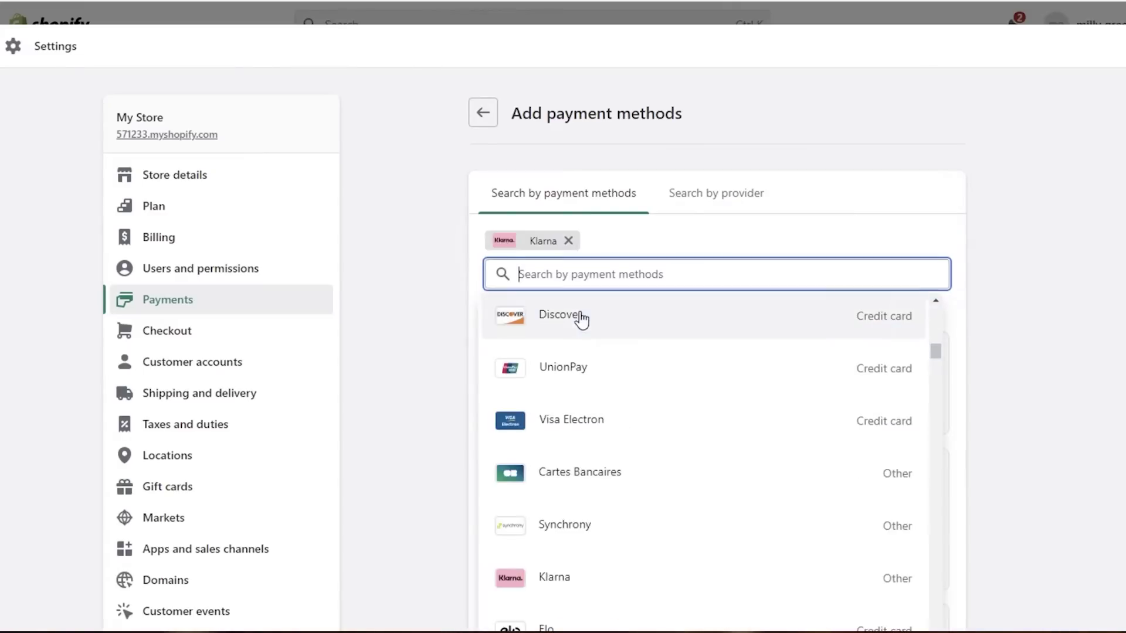
click(1013, 302)
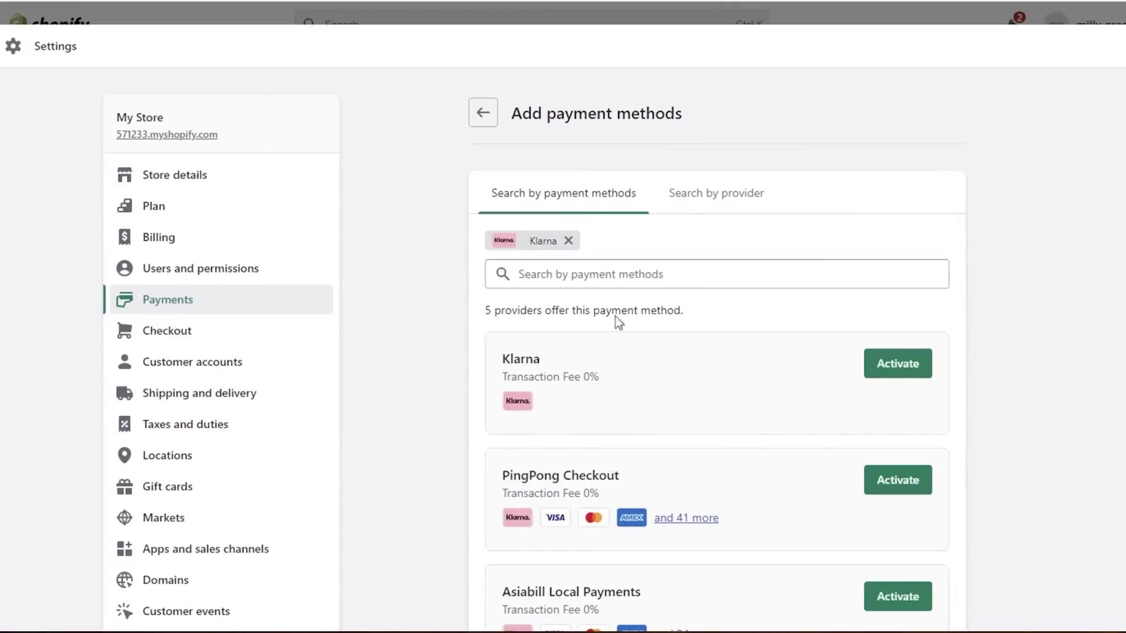
scroll(606, 302, down, 2)
scroll(605, 302, down, 2)
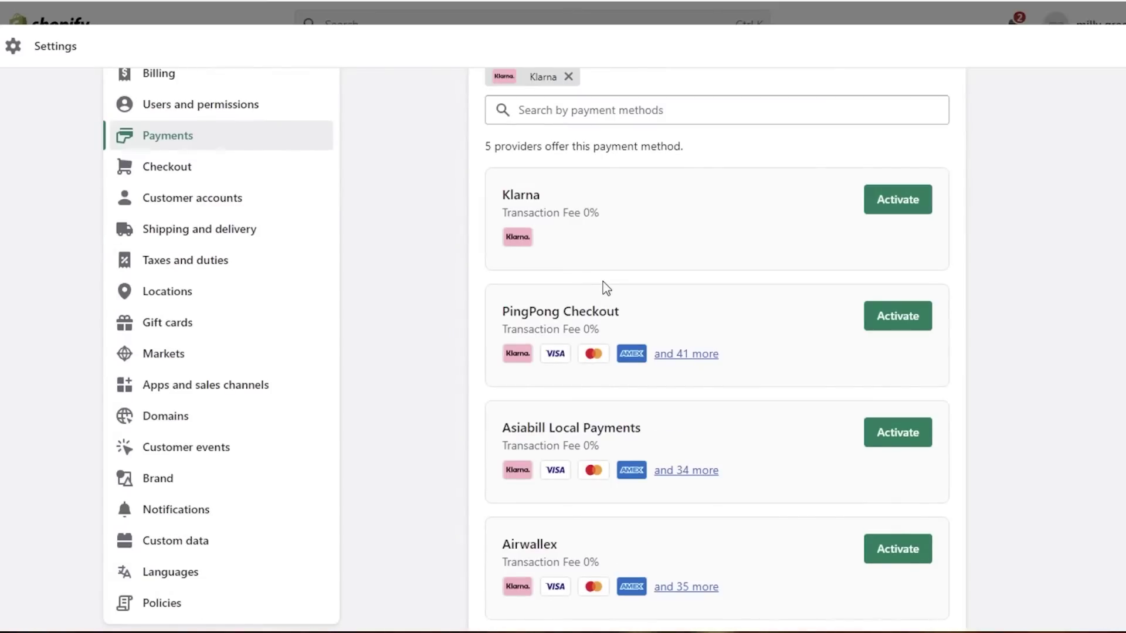
scroll(602, 287, down, 3)
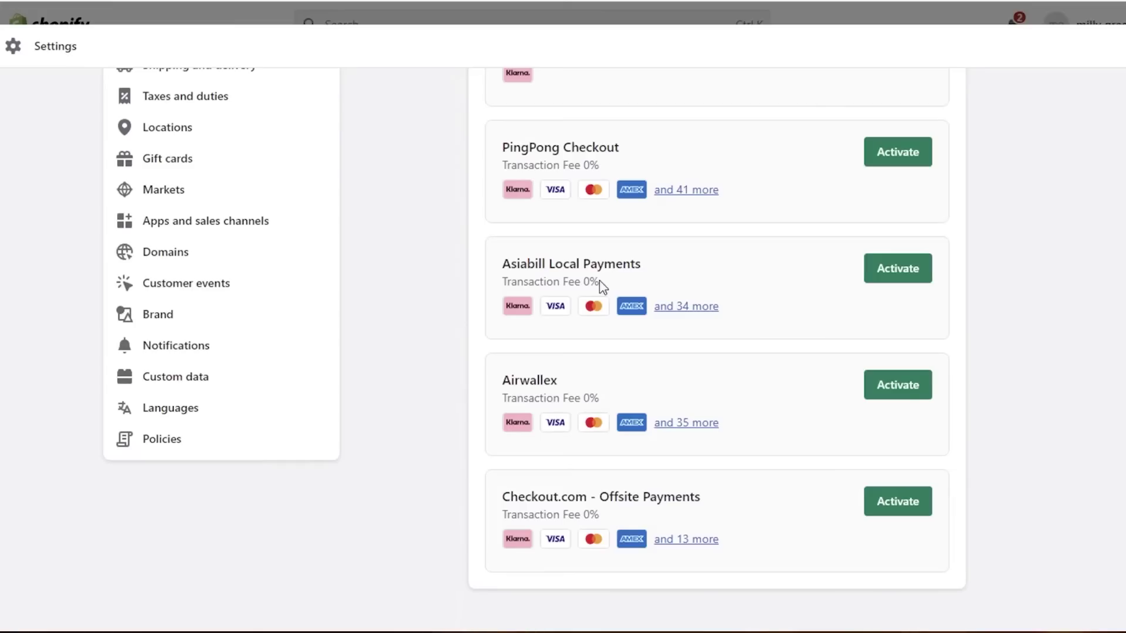
scroll(599, 280, up, 3)
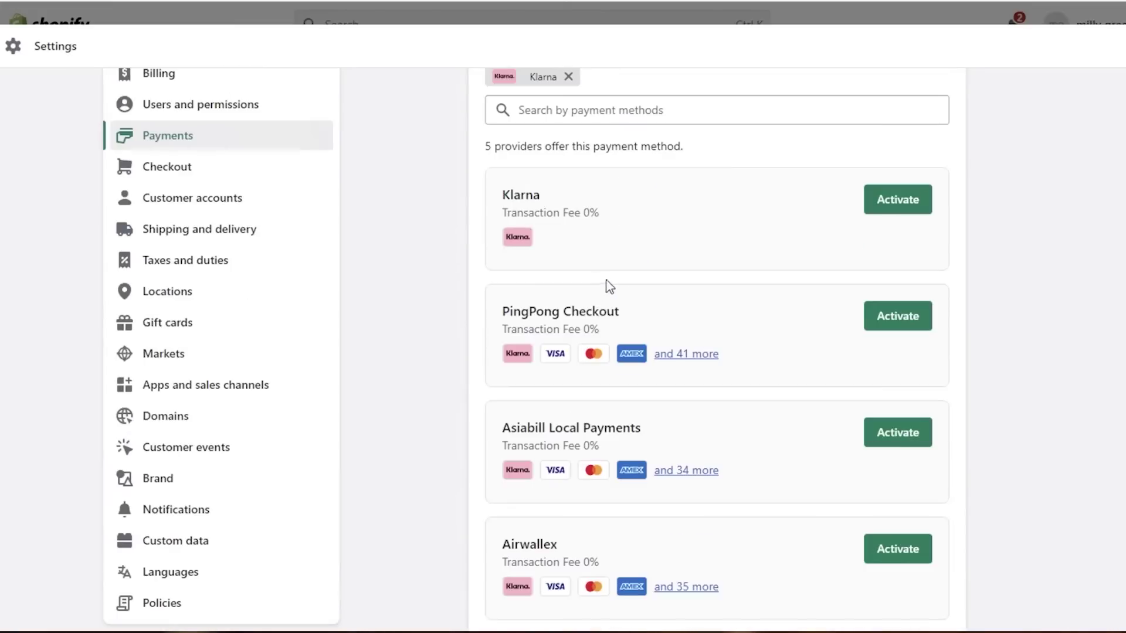
- Install the Klarna app from its setup page without connecting it, then go back to Add payment methods
click(893, 208)
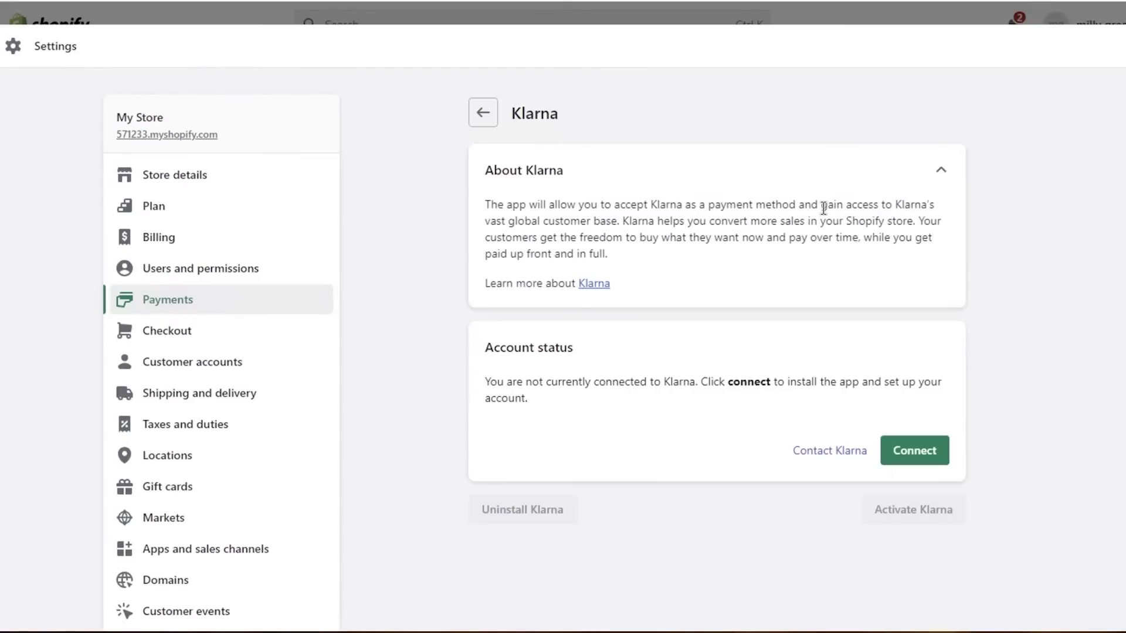
click(910, 463)
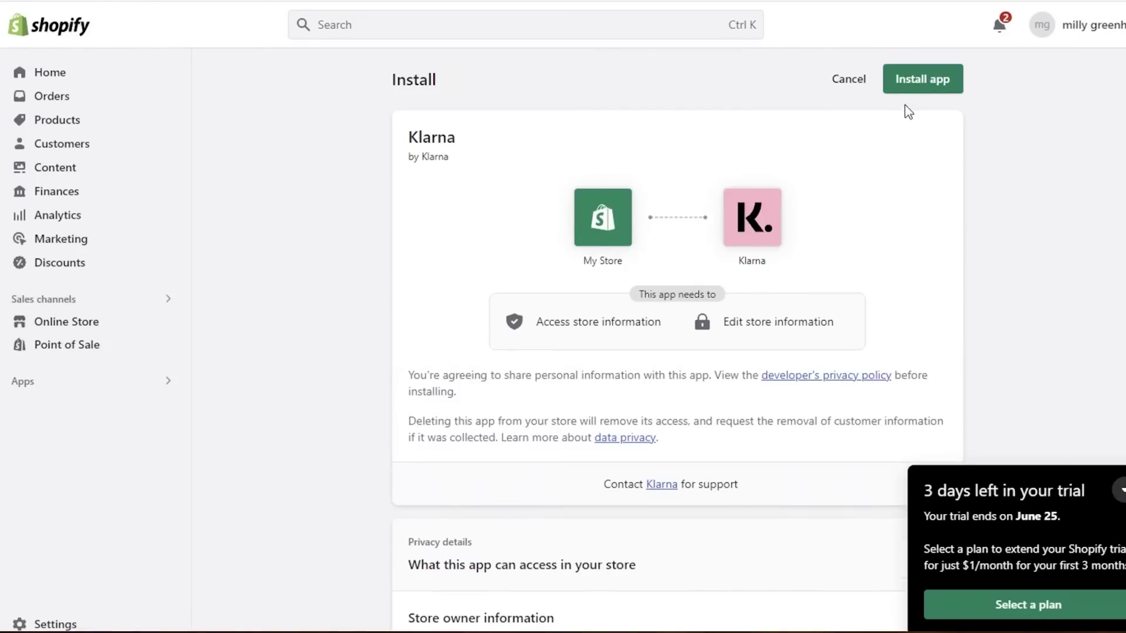
click(910, 88)
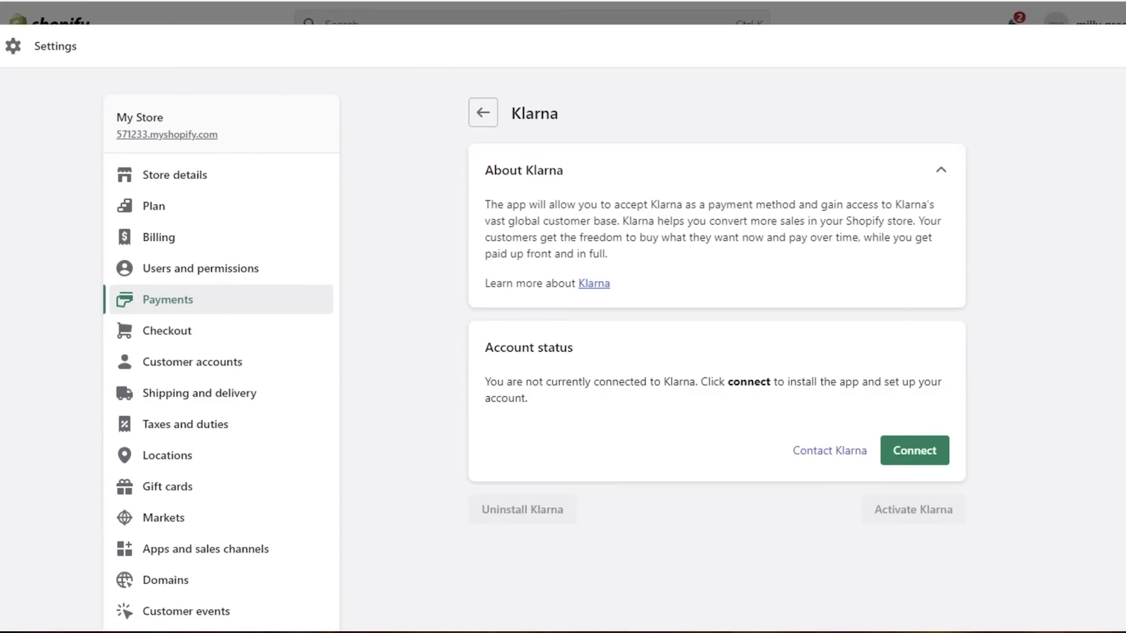
click(487, 109)
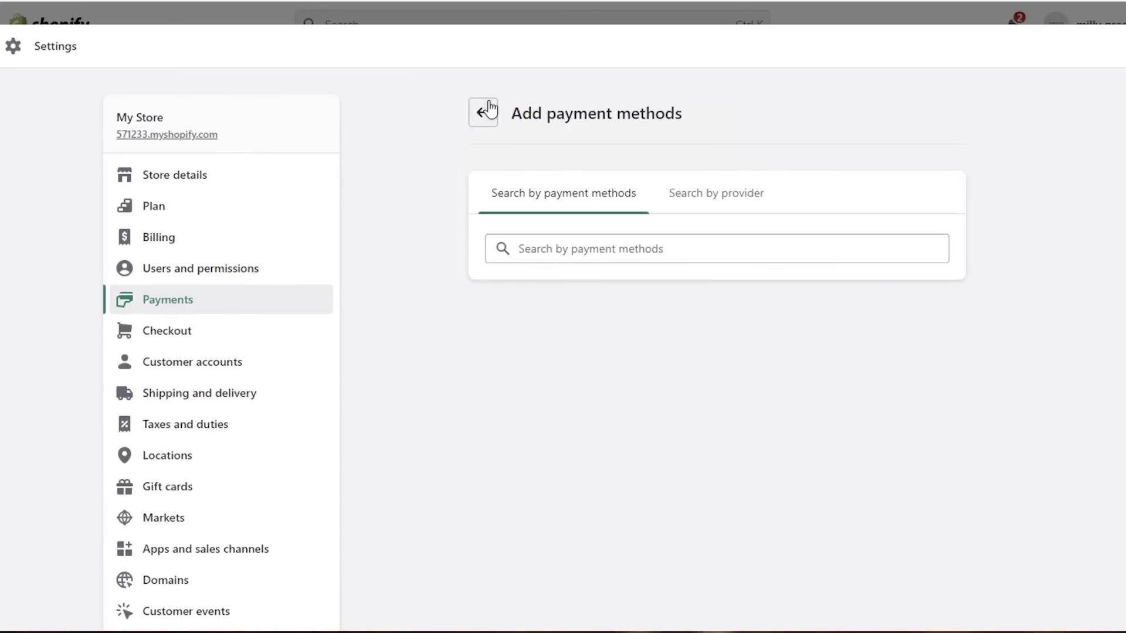
- Open Payments settings and scroll down past Skrill, active at 0% fee, toward manual payment methods
scroll(522, 170, down, 3)
scroll(521, 175, up, 3)
scroll(523, 174, down, 3)
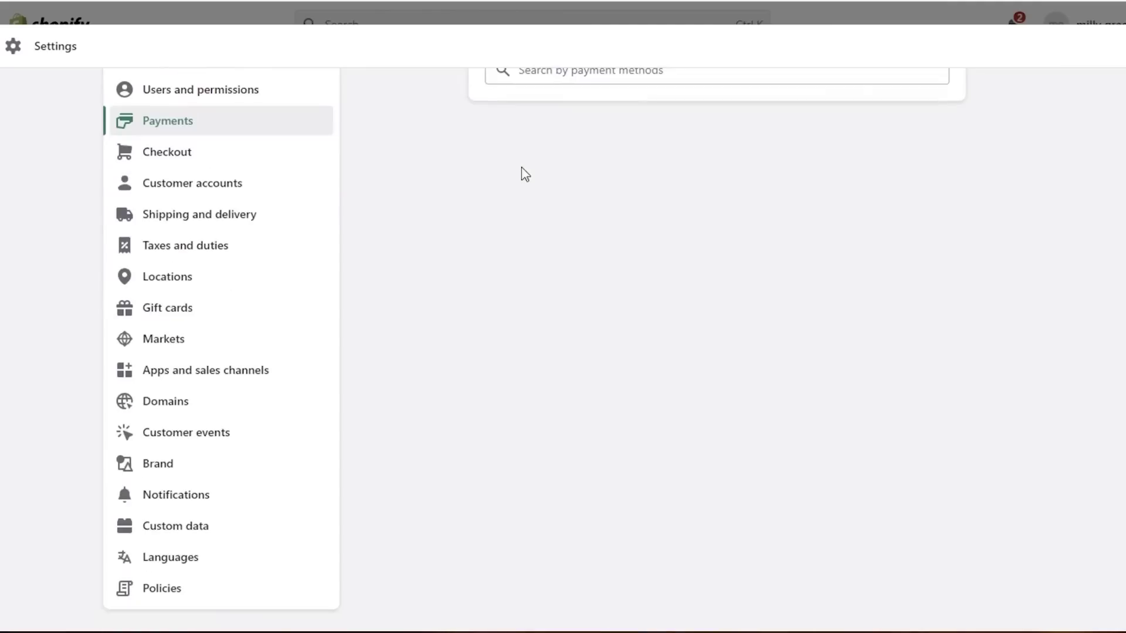
scroll(147, 264, up, 3)
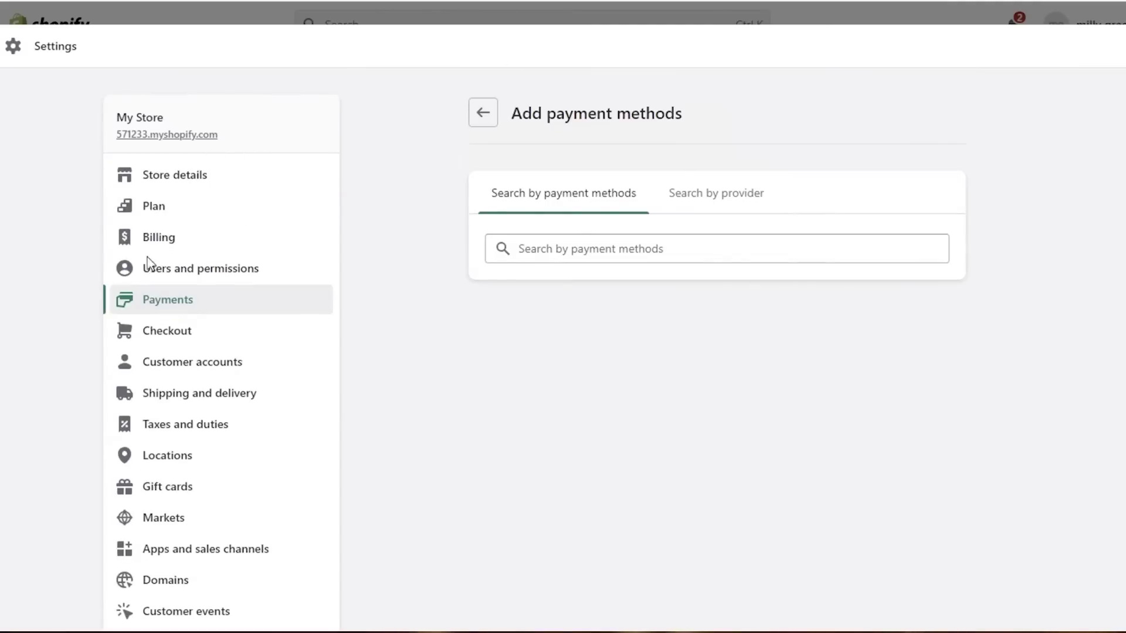
click(147, 298)
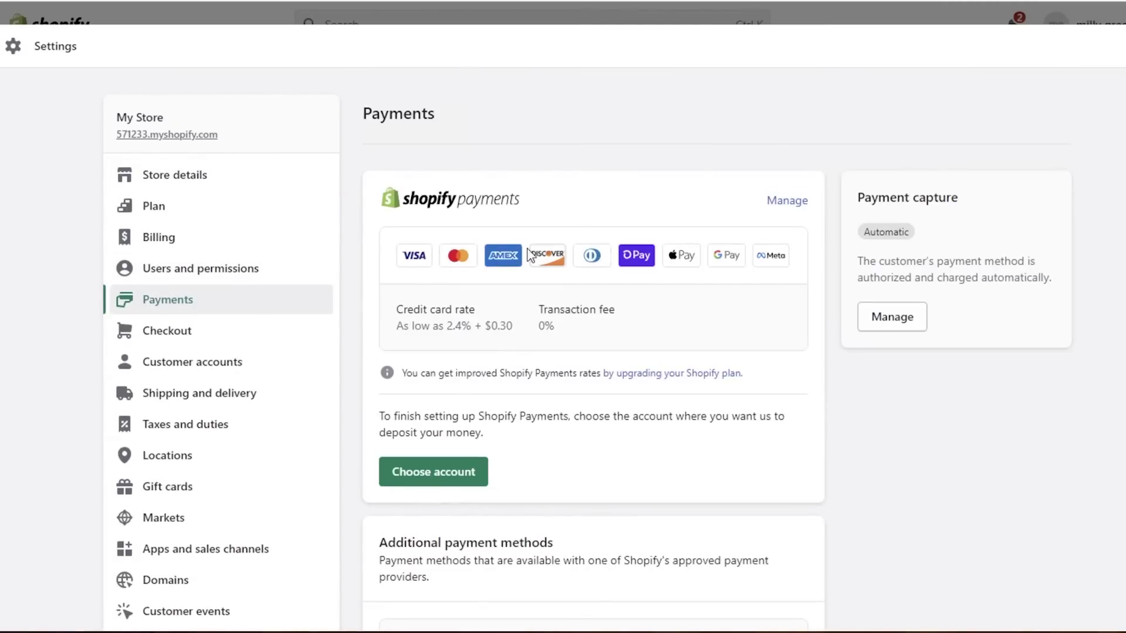
scroll(1019, 322, down, 10)
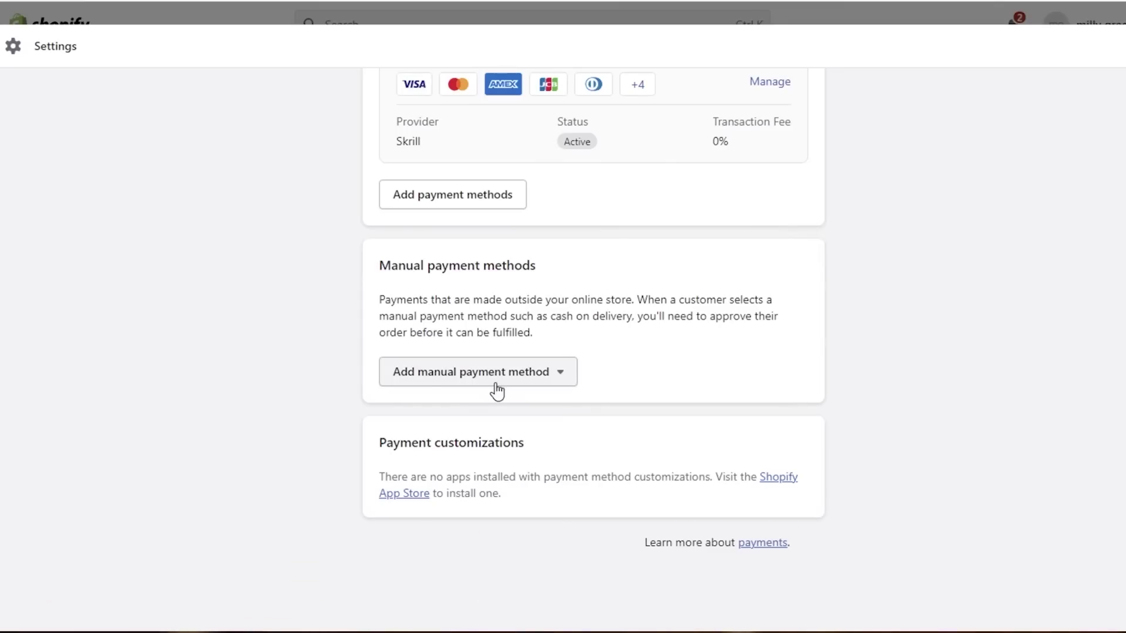
- Activate Cash on Delivery (COD) with the details 'Pay to your courier at your doorstep.'
click(498, 388)
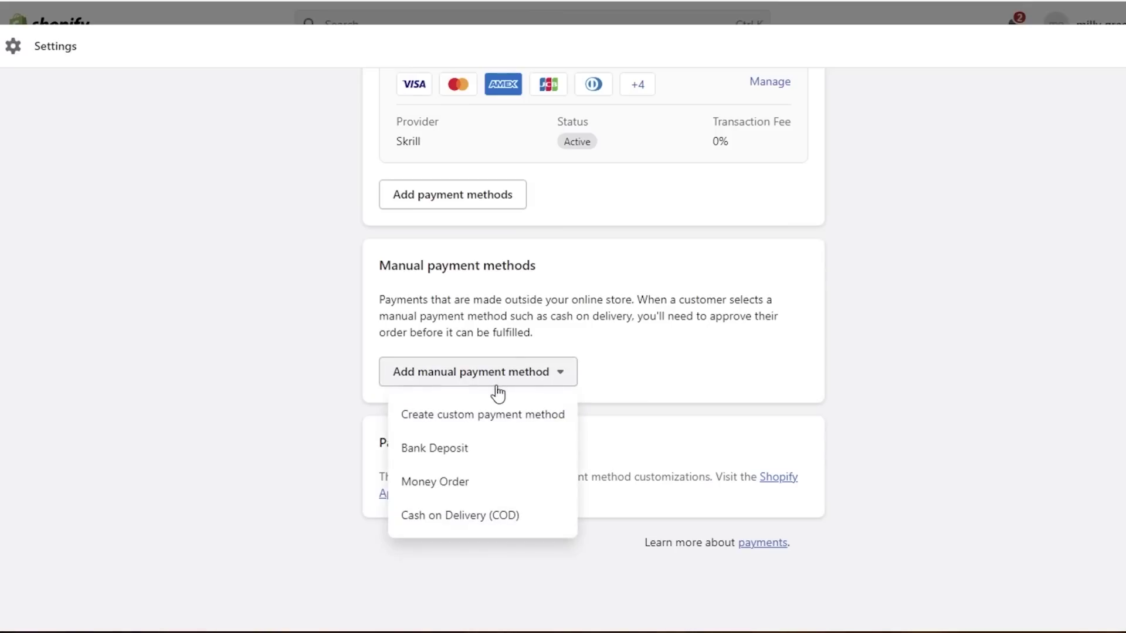
click(493, 522)
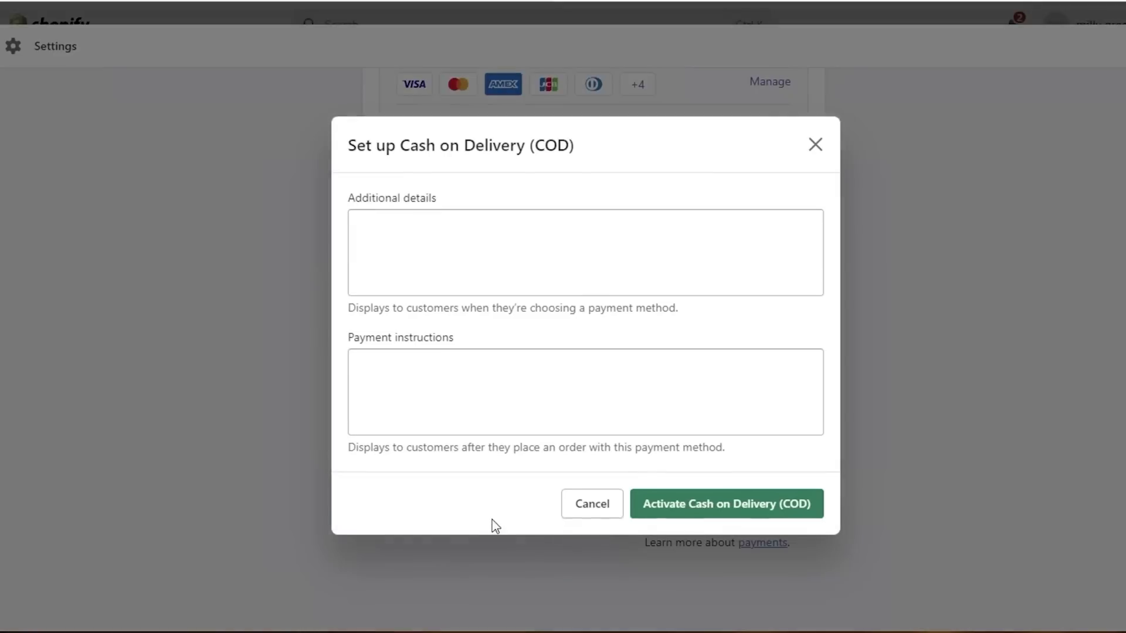
click(483, 256)
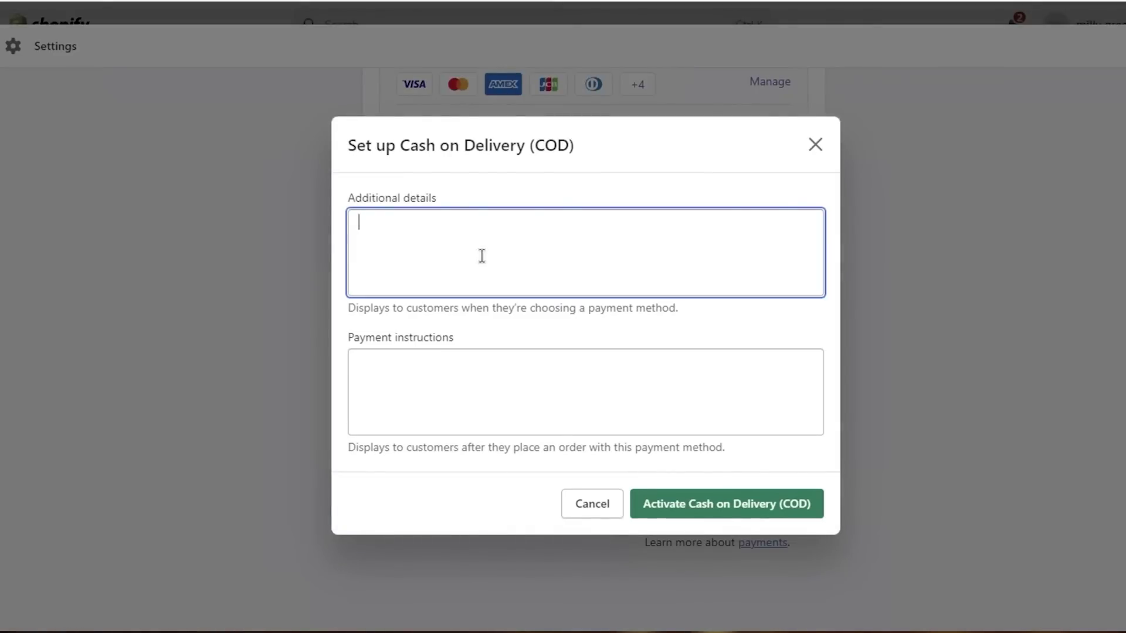
text(Pay to your courier at your doorstep.)
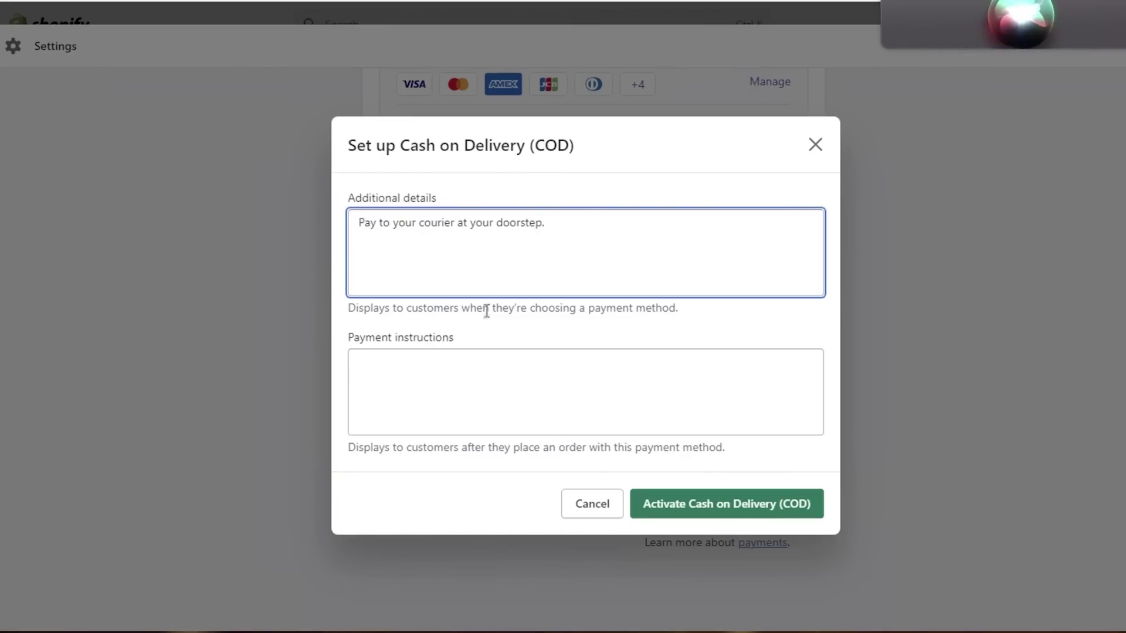
click(548, 397)
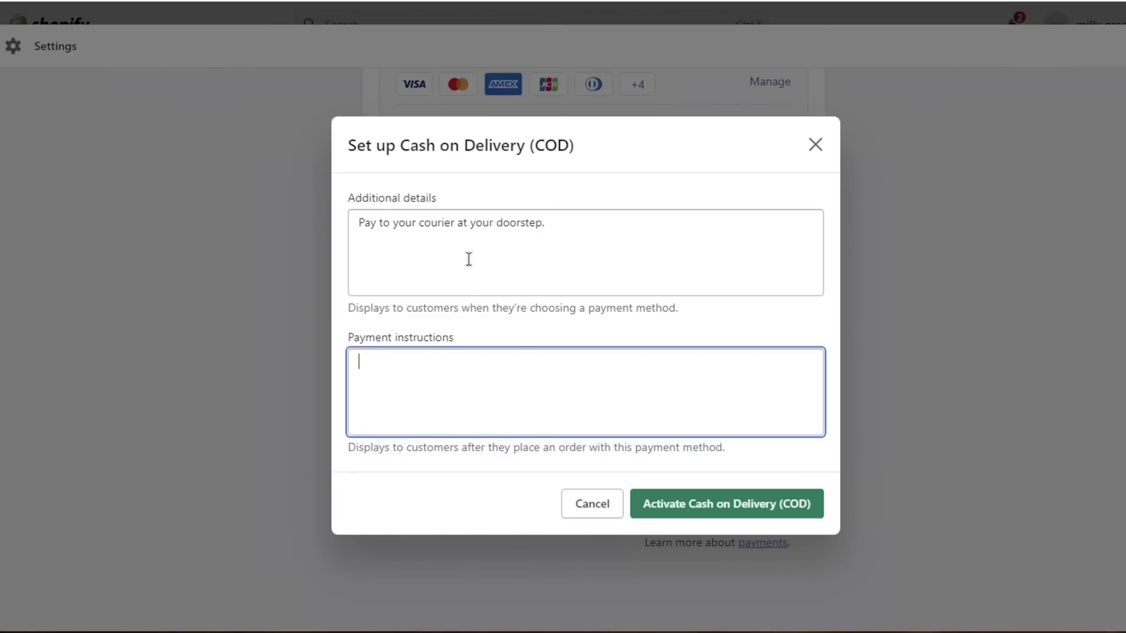
click(692, 516)
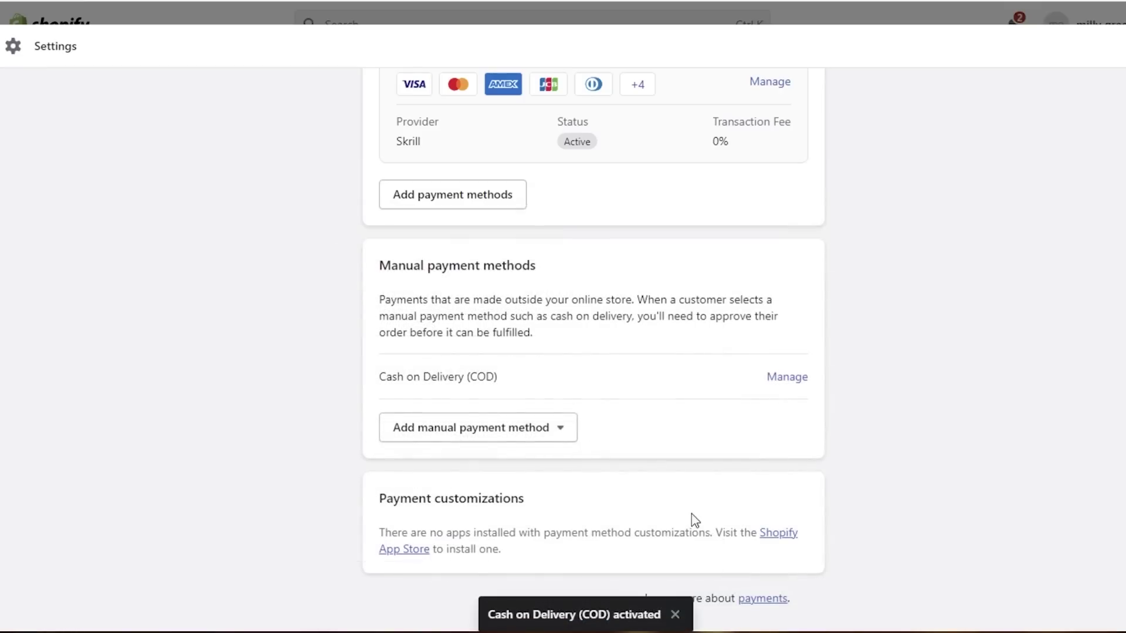
- Exit Settings to the admin Home page and collapse the trial reminder popup
scroll(684, 528, up, 10)
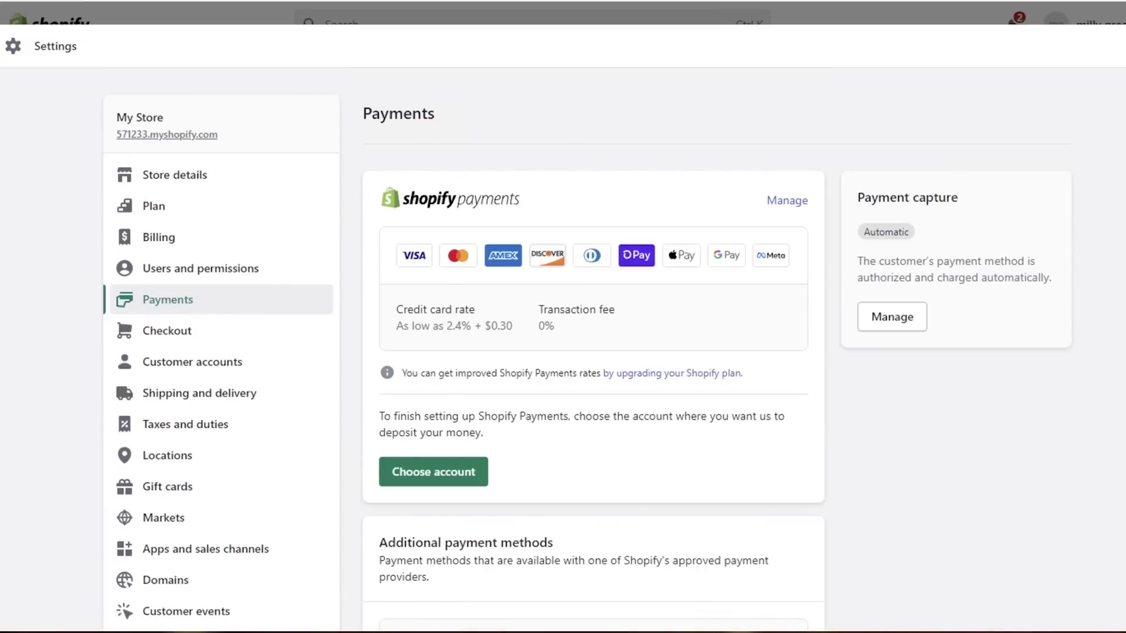
key(Escape)
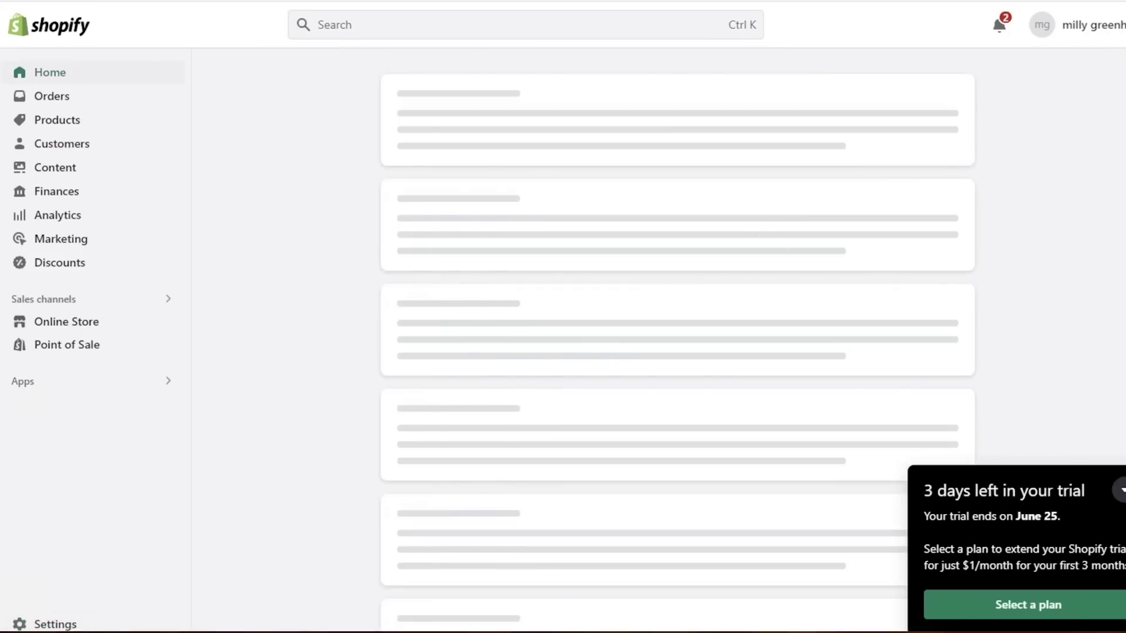
click(1120, 490)
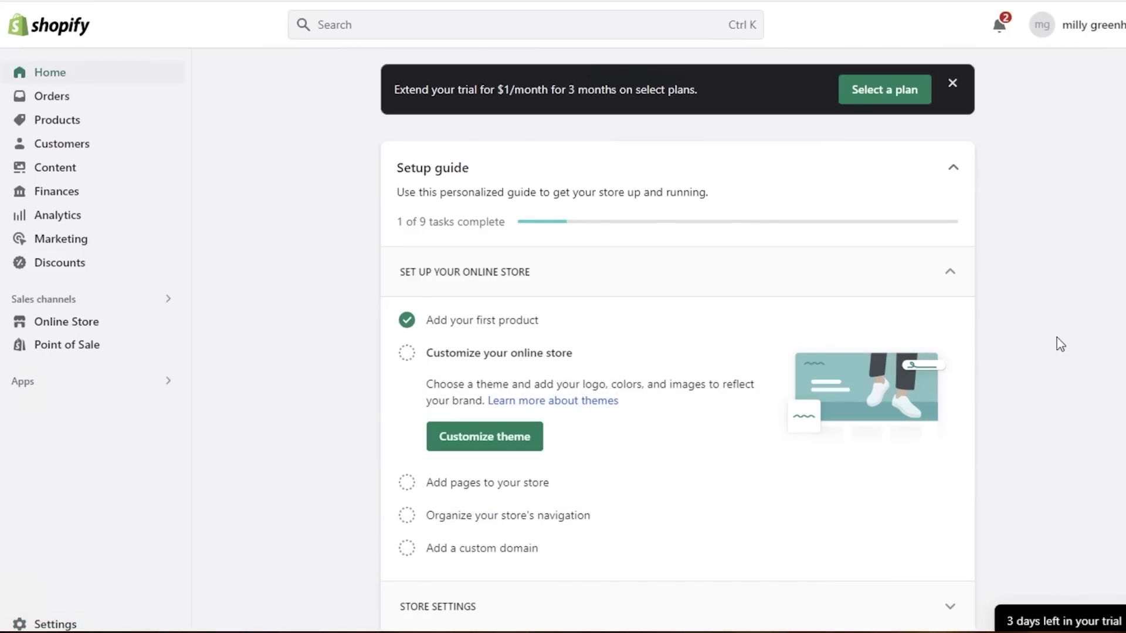